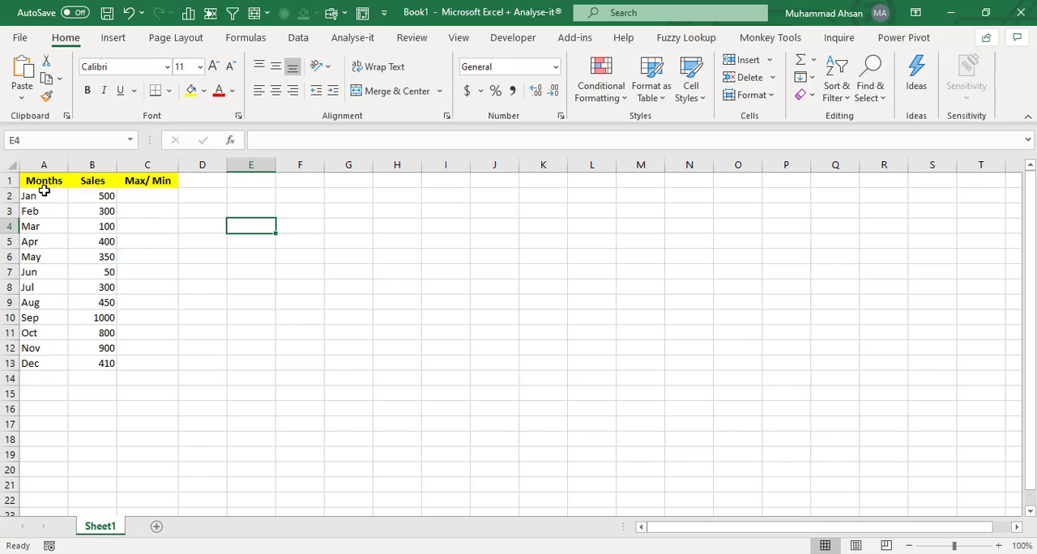
- Select the Months and Sales data in A1:B13 and insert a default column chart
drag(47, 185, 46, 363)
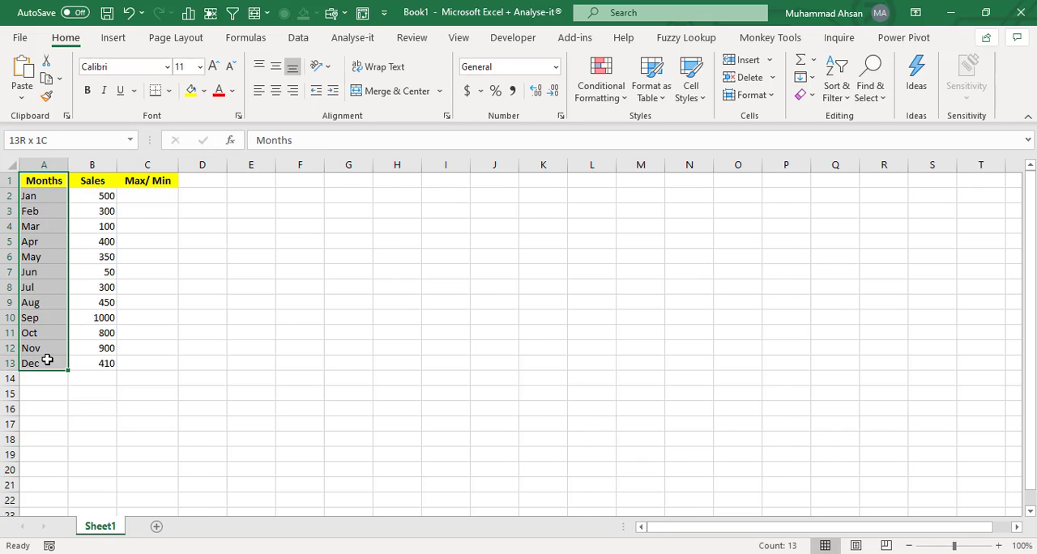
click(95, 198)
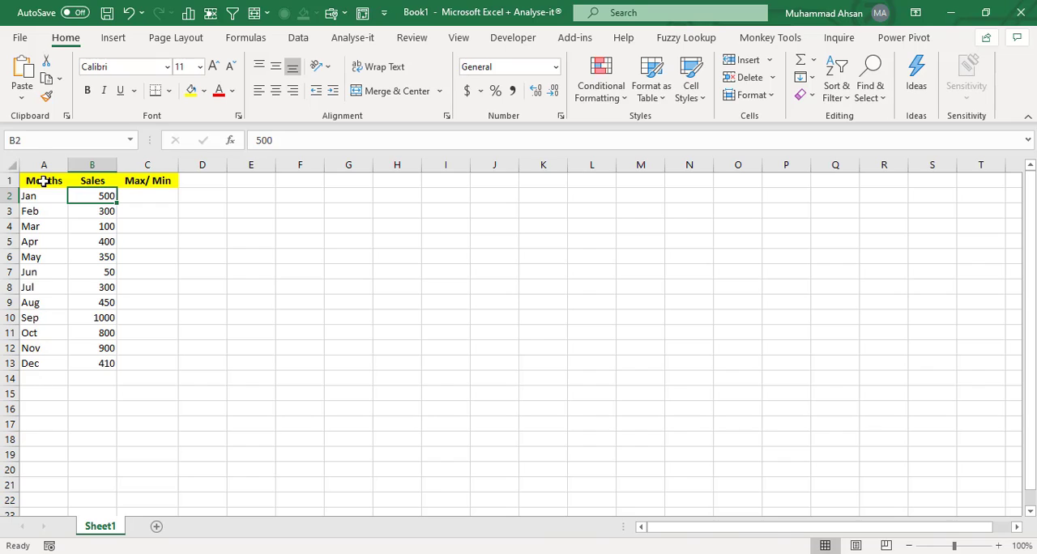
drag(44, 181, 102, 363)
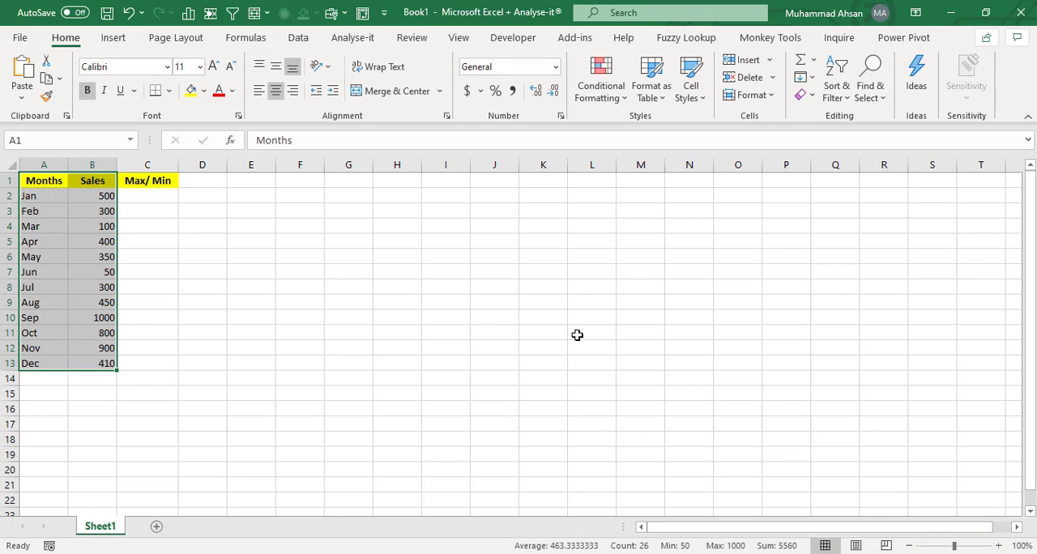
key(alt+F1)
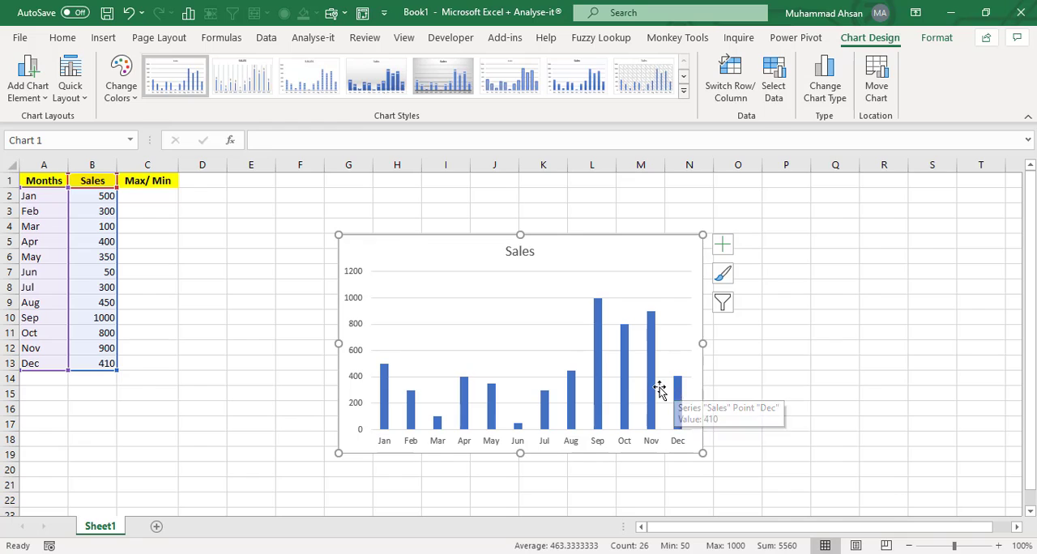
- Move the chart up and to the left and apply a chart style with data labels
drag(419, 261, 340, 221)
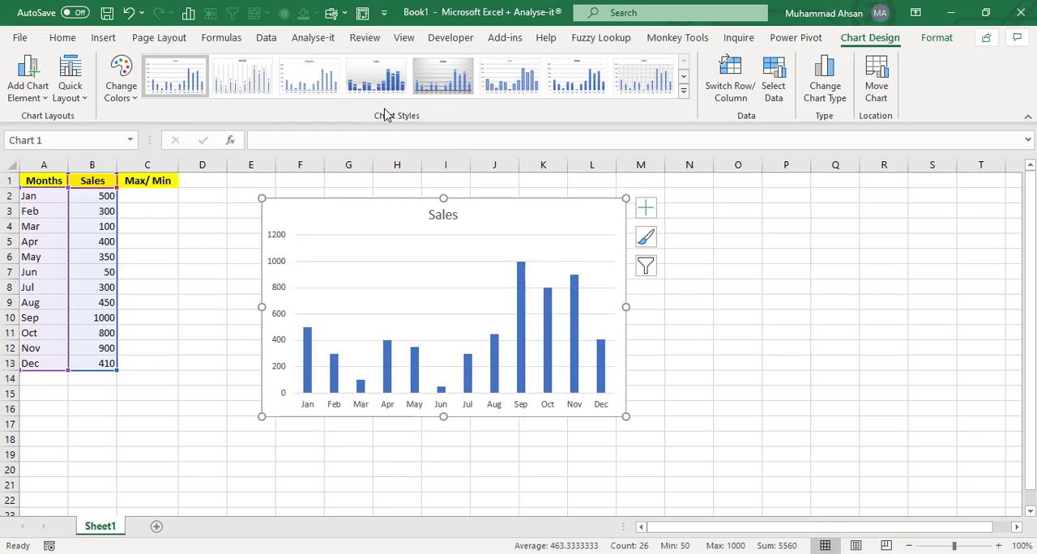
click(376, 79)
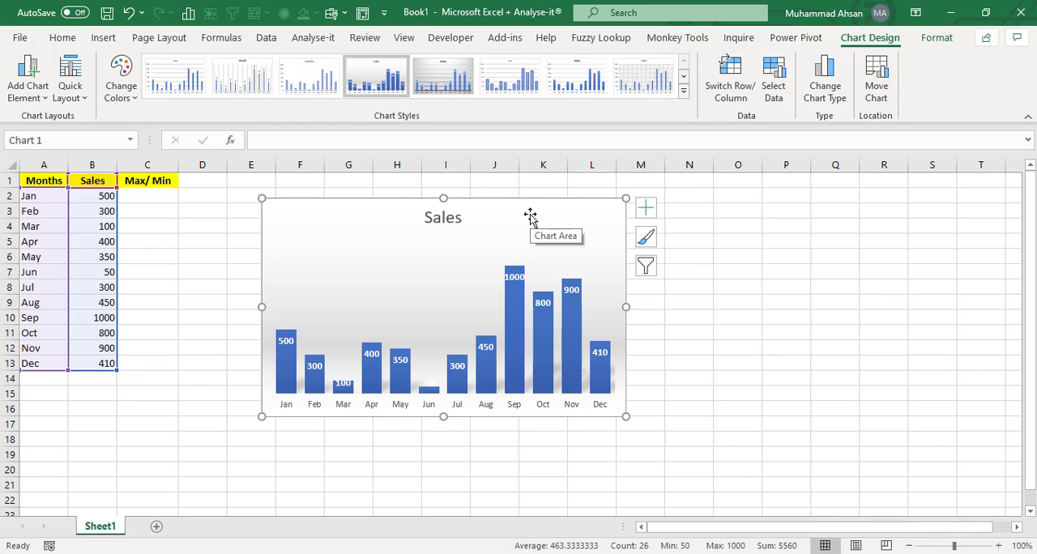
- Delete the chart
key(Delete)
click(166, 224)
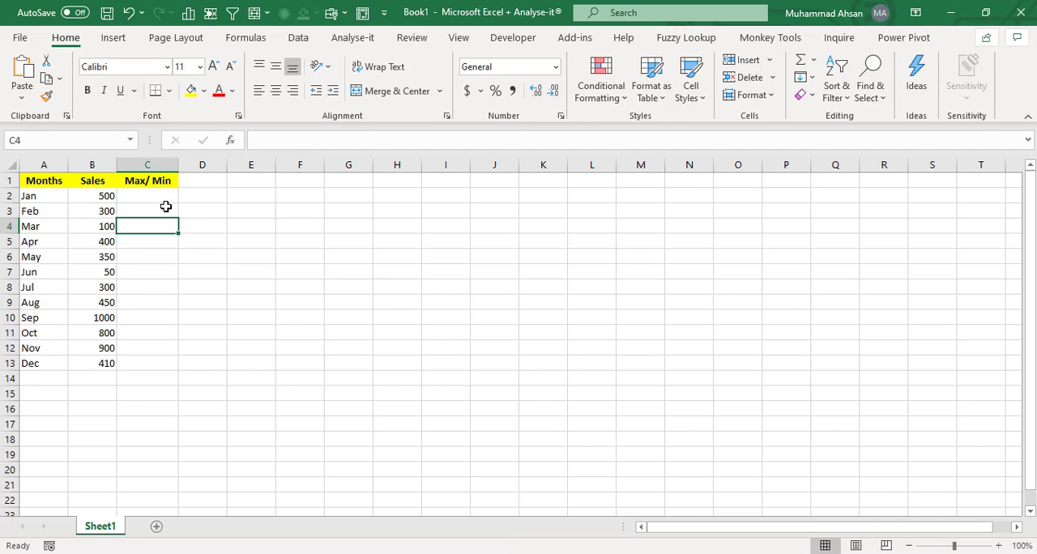
- Replace the column C header with "Max"
drag(154, 194, 154, 360)
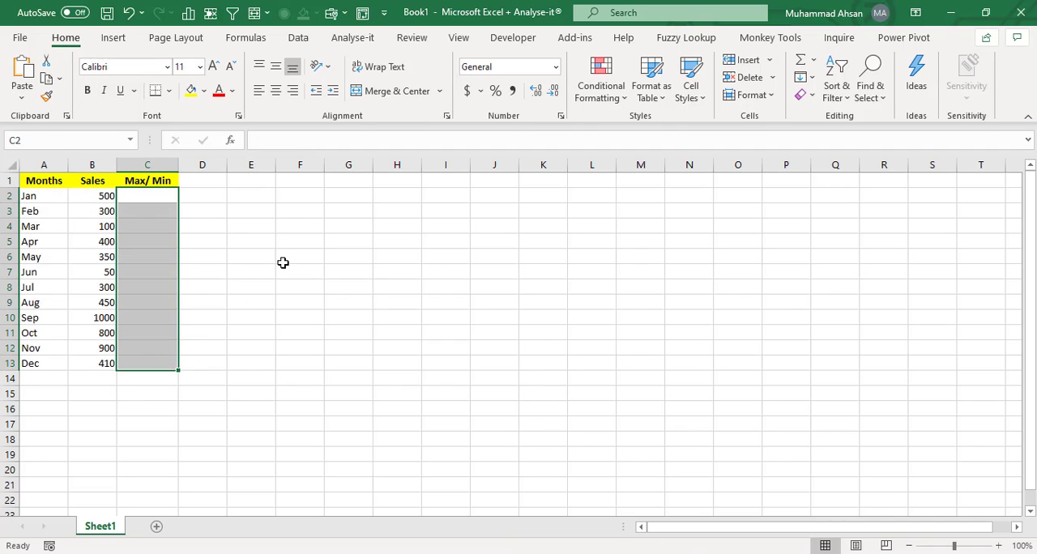
click(166, 196)
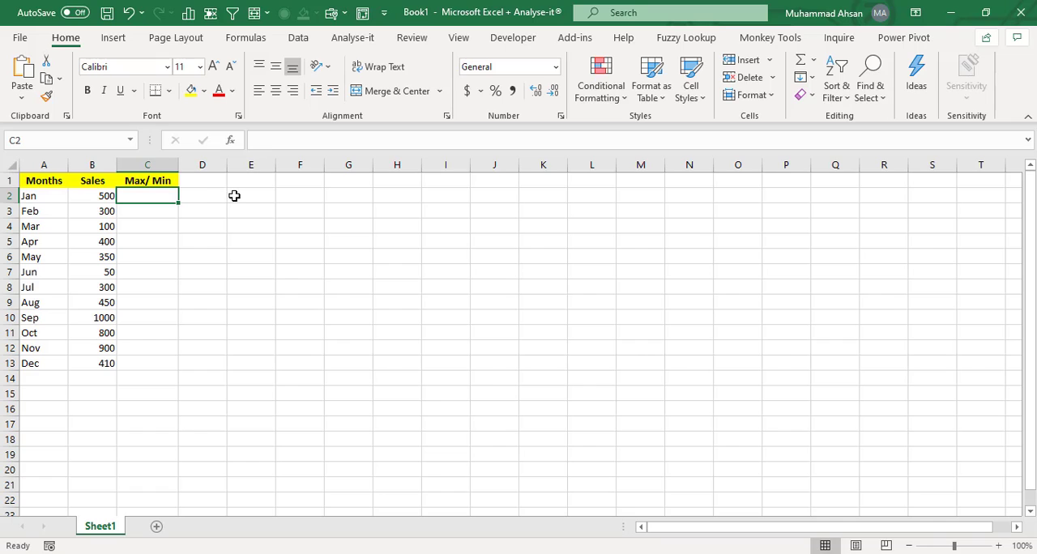
key(Up)
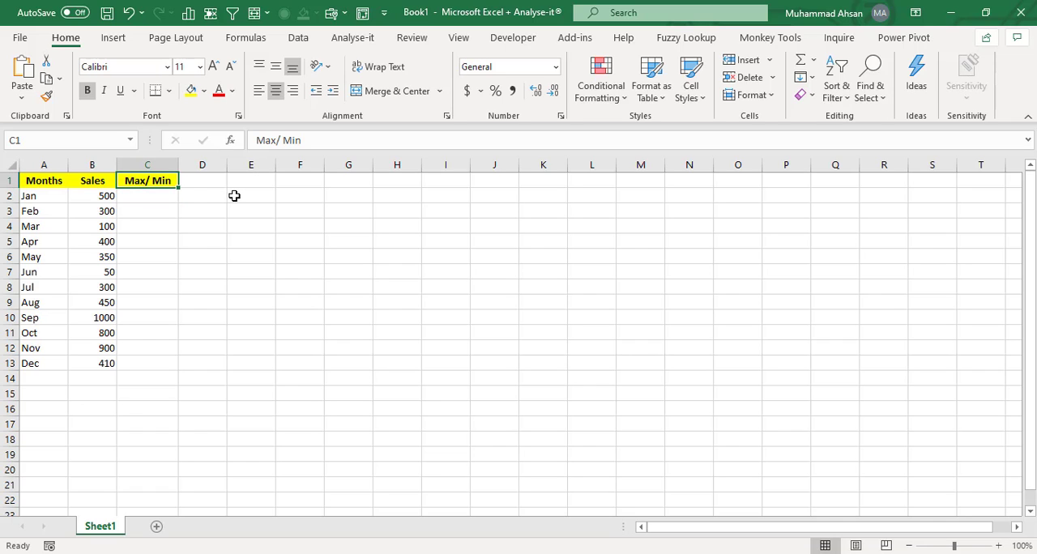
text(Max)
key(Tab)
key(shift+Tab)
- Enter "Min" as the header of column D
key(Down)
key(shift+Down)
key(shift+Down)
key(shift+Down)
key(shift+Down)
key(shift+Down)
key(shift+Down)
key(shift+Down)
key(shift+Down)
key(shift+Down)
key(shift+Down)
key(shift+Down)
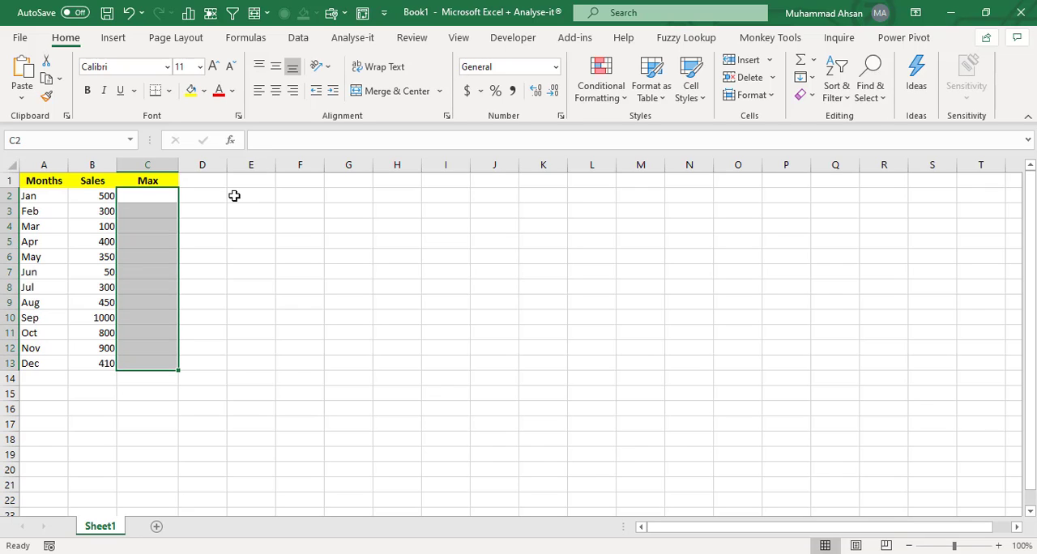
key(Up)
key(Right)
text(Min)
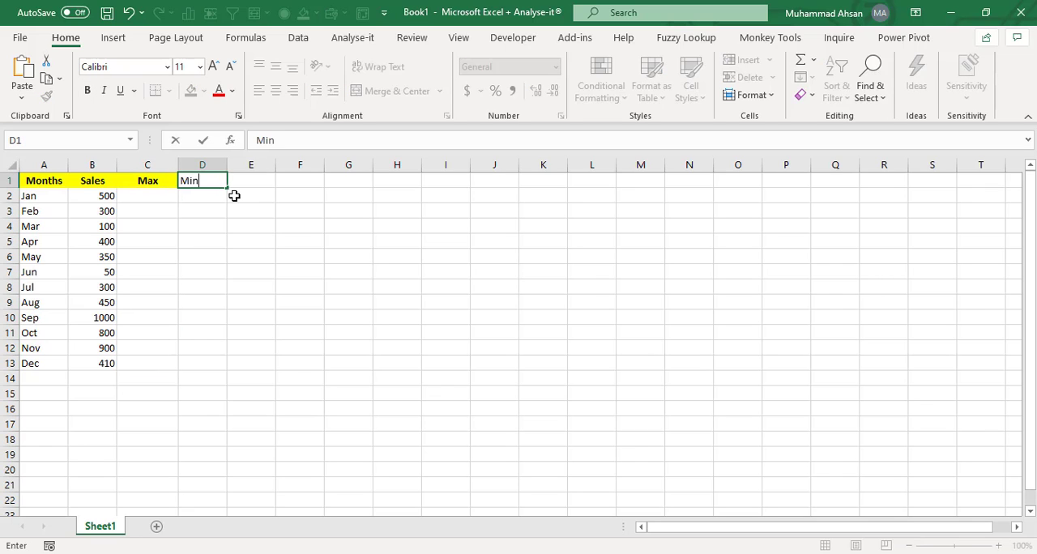
key(Tab)
key(shift+Tab)
key(Left)
key(Down)
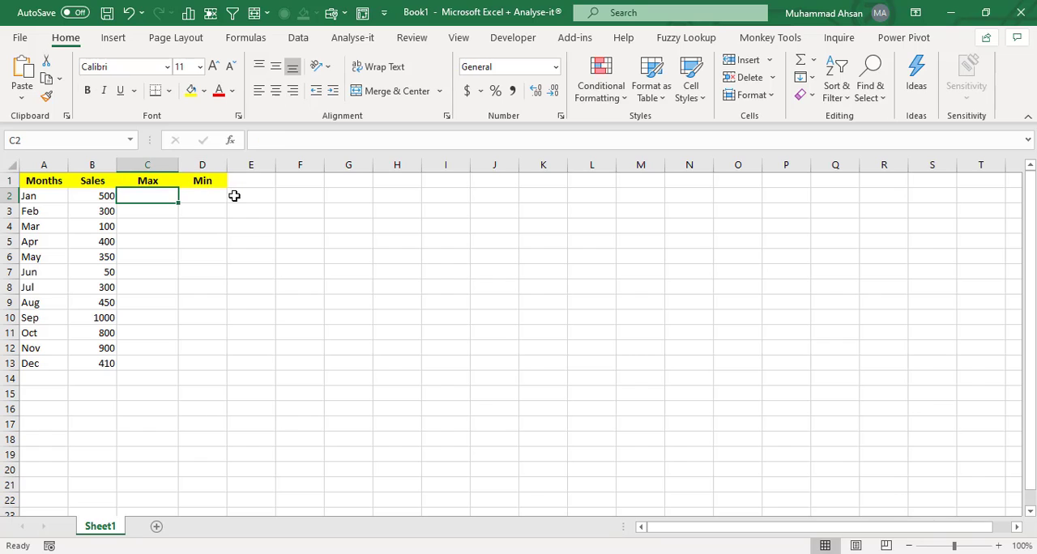
- Begin an IF formula in C2 testing whether B2 equals MAX($B$2:$B$13) with an absolute range
text(=if()
scroll(227, 281, up, 3)
key(Left)
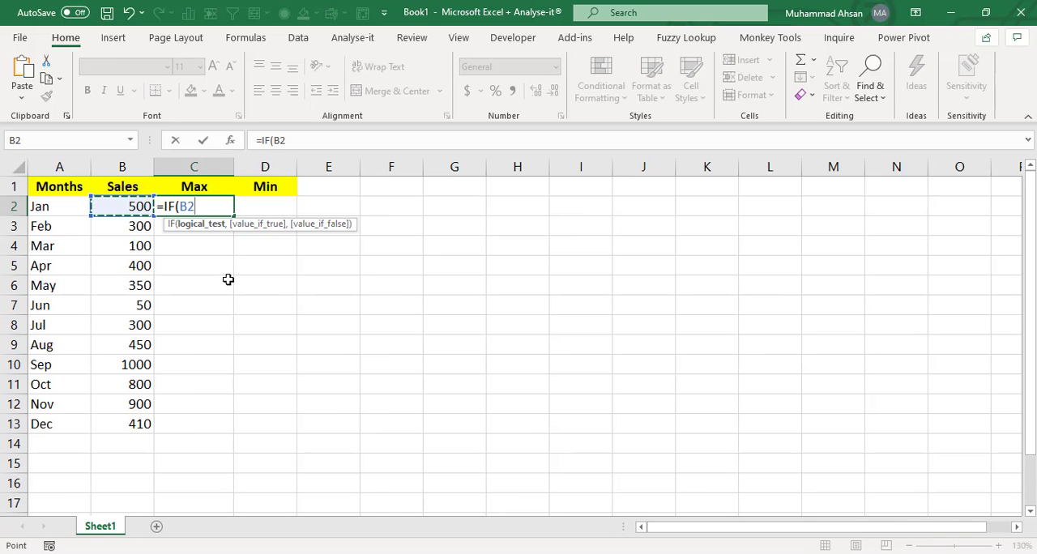
text(=max)
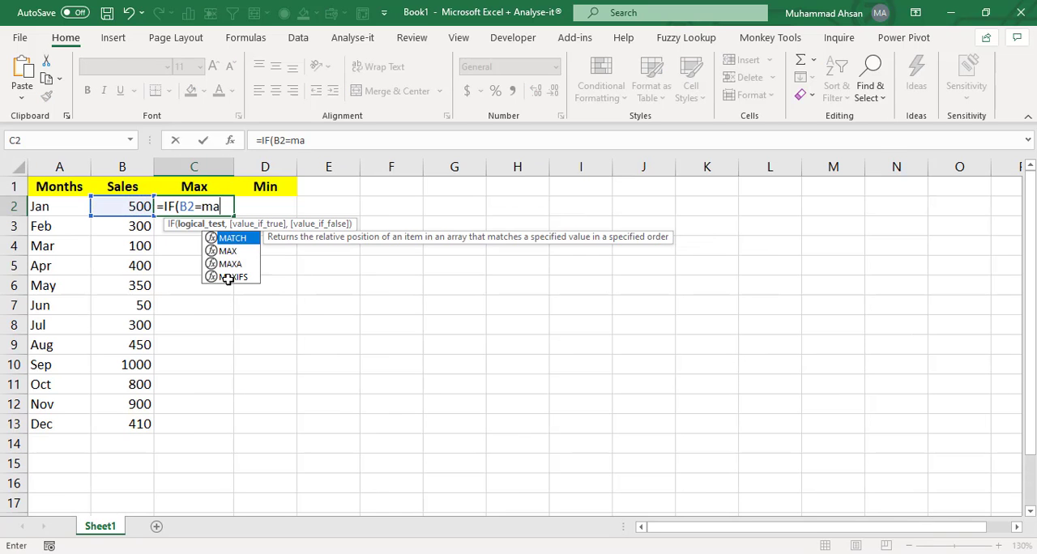
key(Tab)
key(Left)
key(shift+Down)
key(shift+Down)
key(shift+Down)
key(shift+Down)
key(shift+Down)
key(shift+Down)
key(shift+Down)
key(shift+Down)
key(shift+Down)
key(shift+Down)
key(shift+Down)
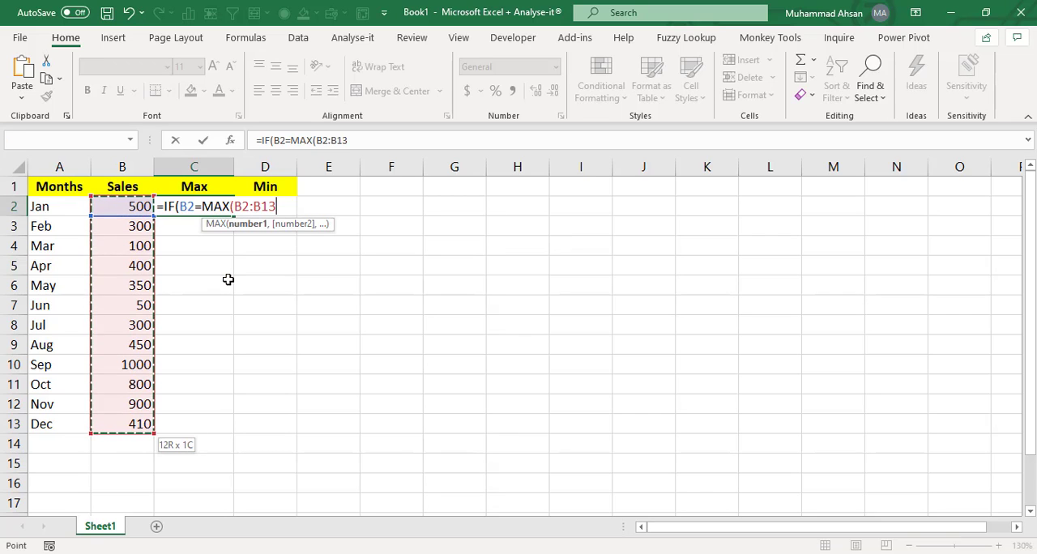
key(F4)
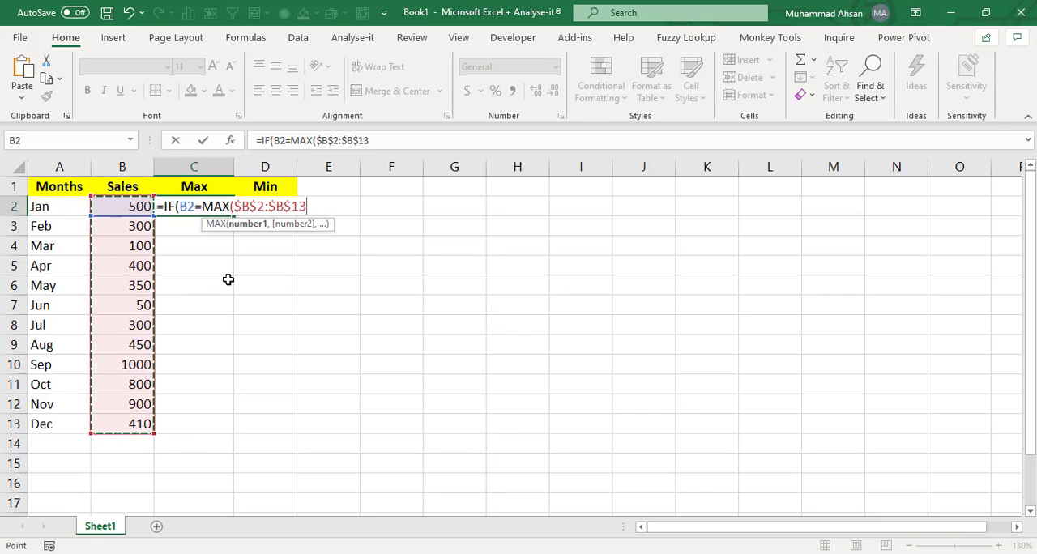
text())
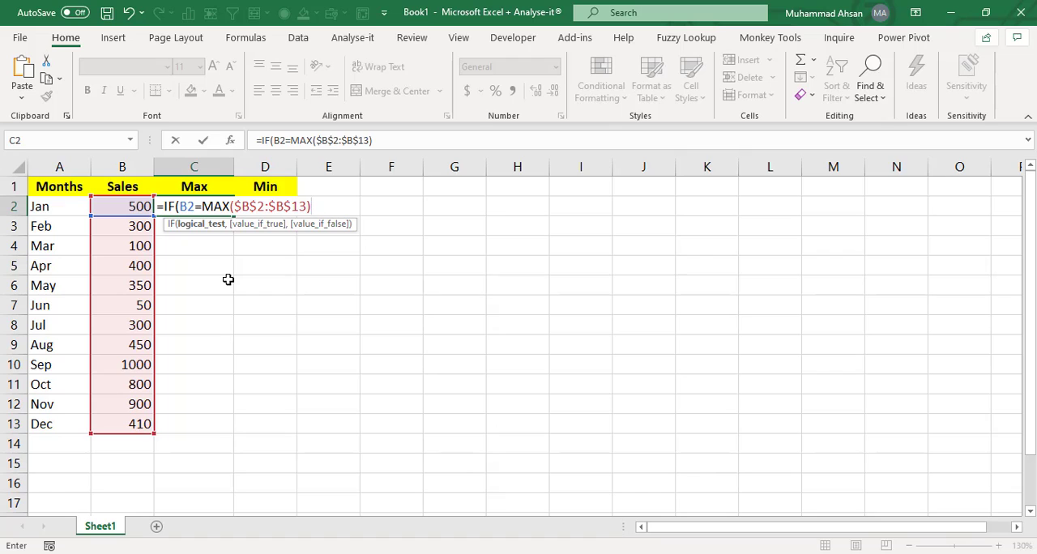
text(,)
- Complete the formula with B2 as the true value and NA() as the false value, and confirm it
key(Left)
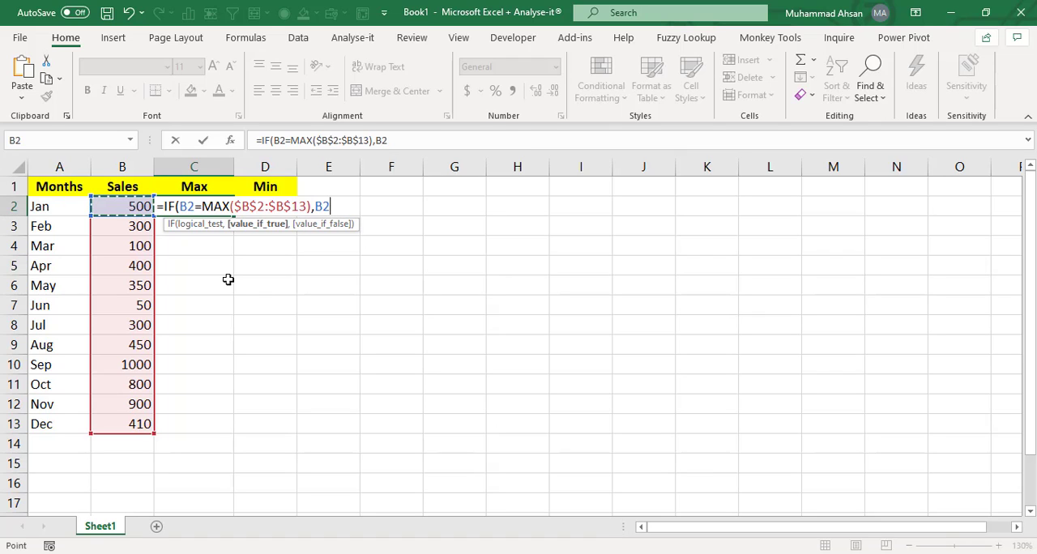
text(,)
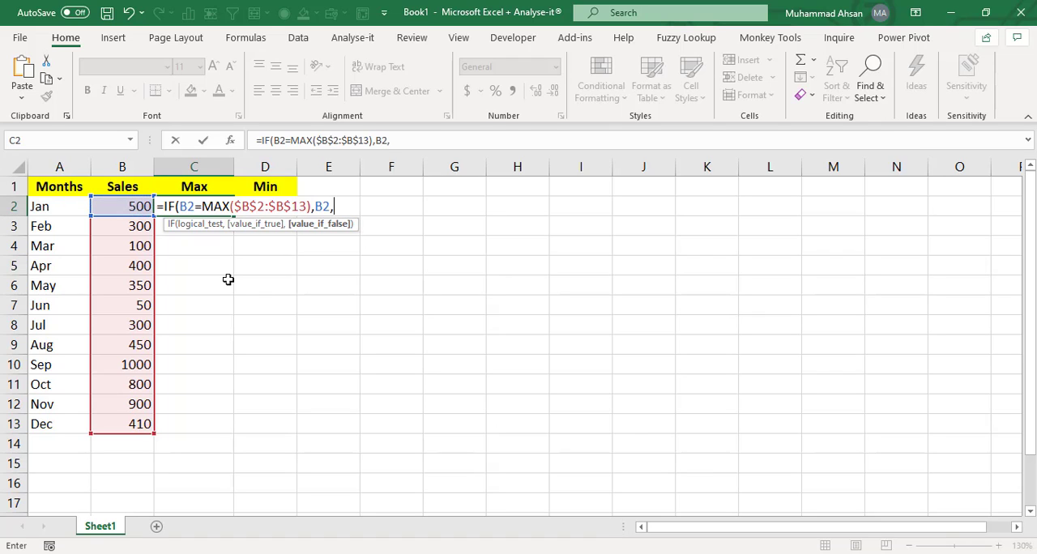
text(NA)
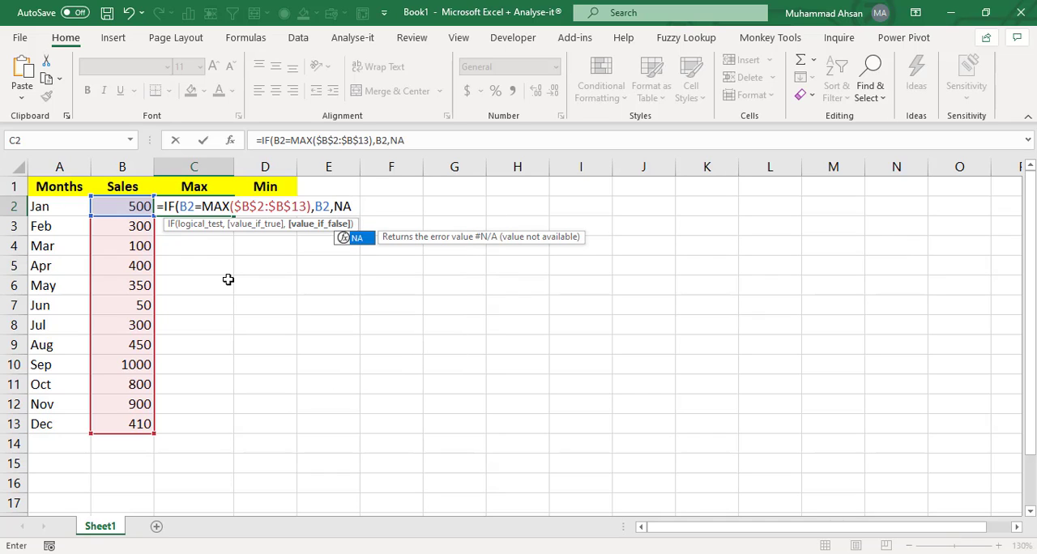
text(())
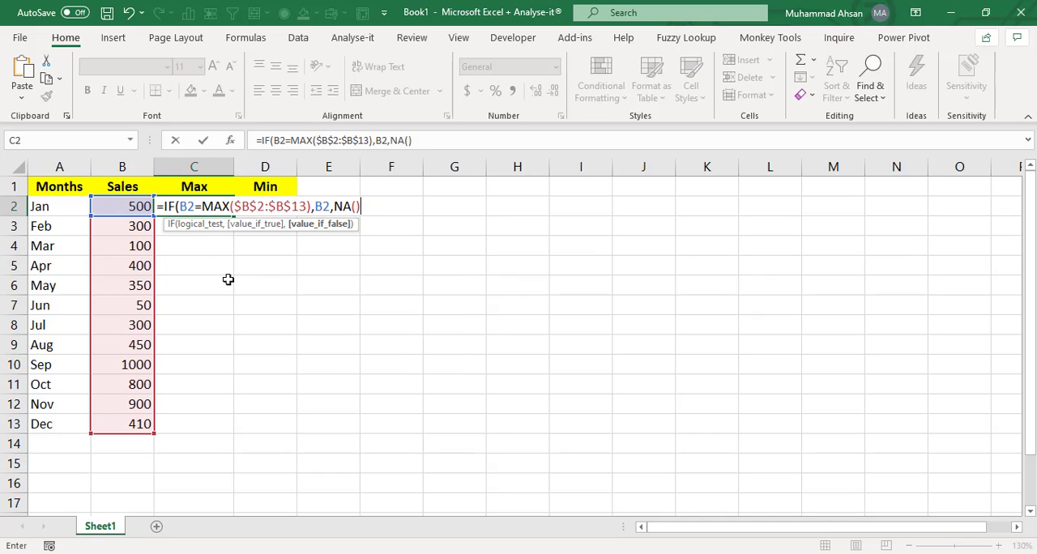
key(Return)
- Fill the Max formula down from C2 through C13
key(Up)
key(Left)
key(ctrl+Down)
key(Right)
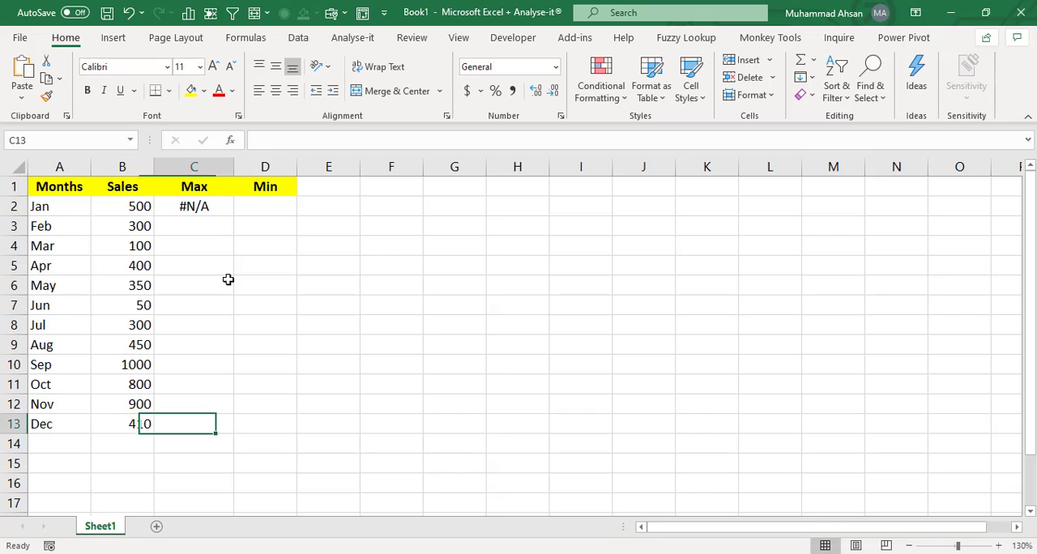
key(ctrl+shift+Up)
key(ctrl+d)
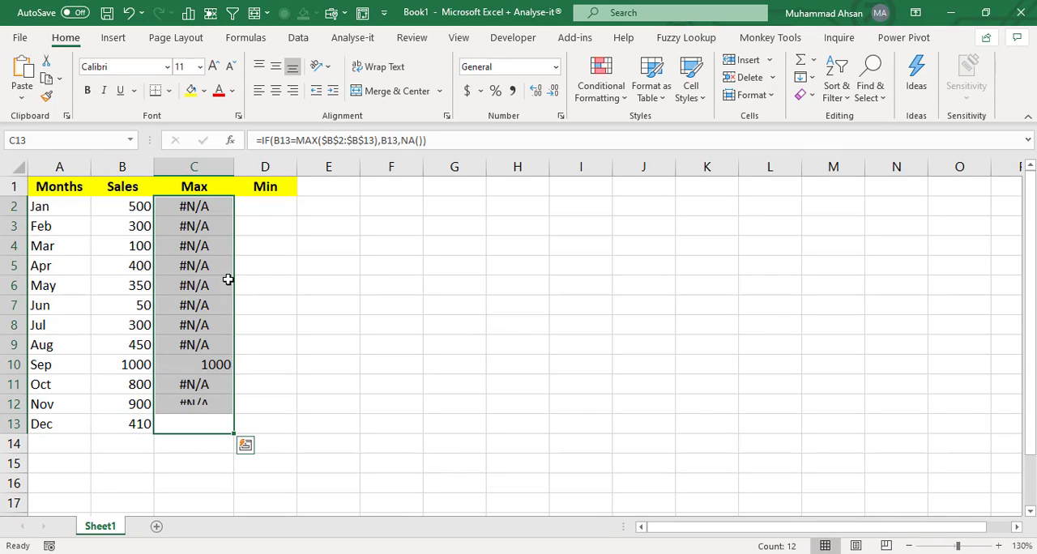
- Inspect the copied Max formulas down column C, including the one in row 10
key(Left)
key(Right)
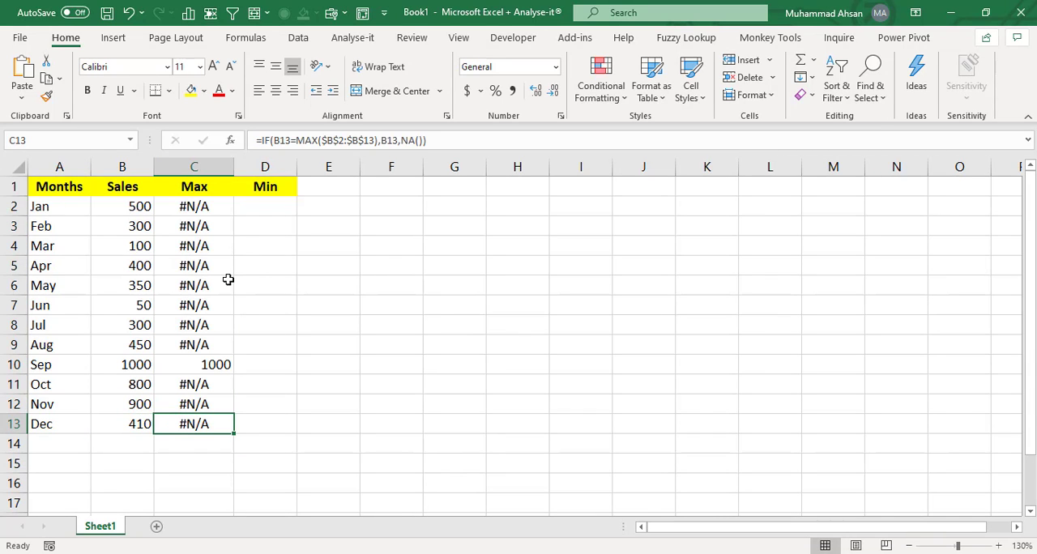
key(Up)
key(Up)
key(Up)
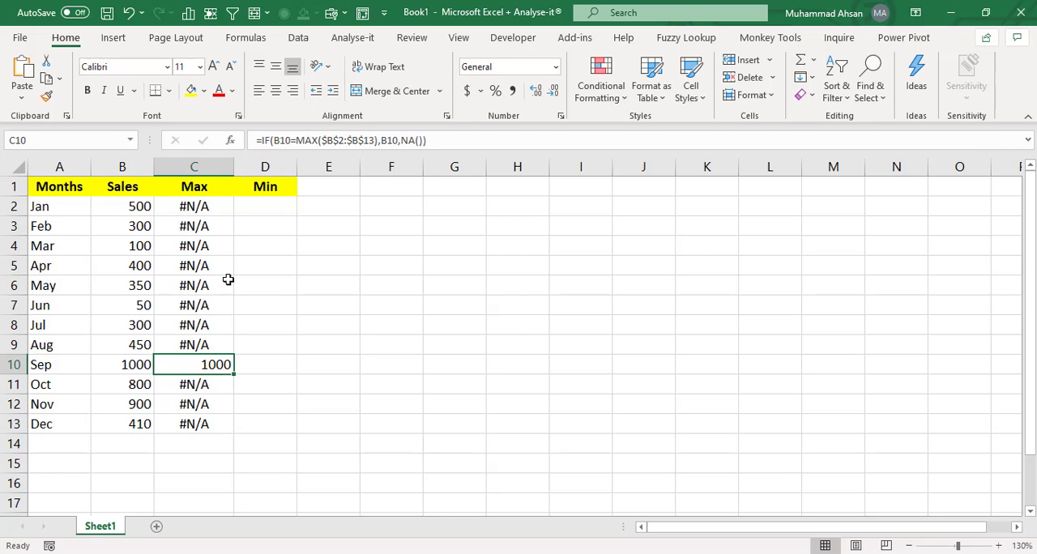
key(F2)
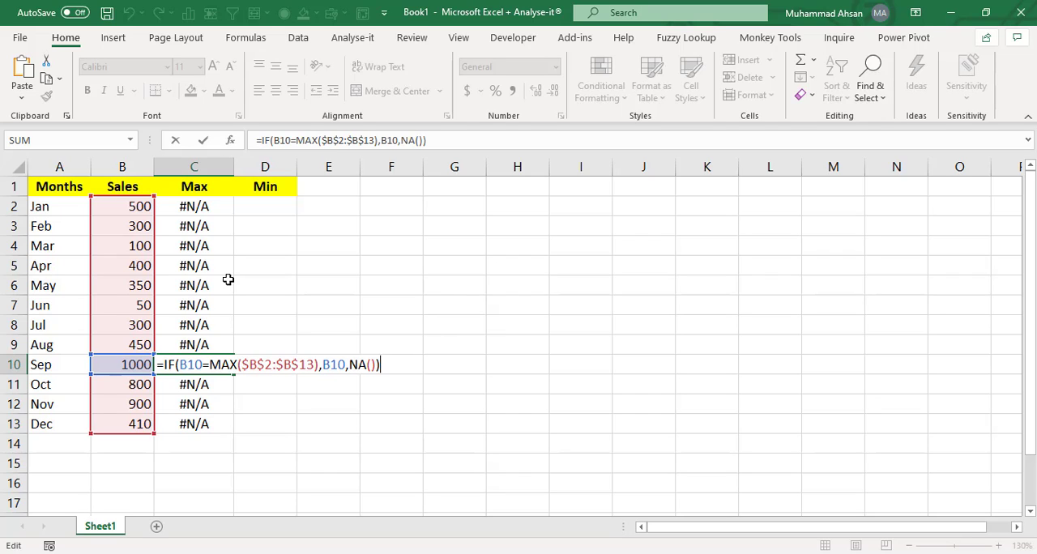
key(Return)
key(Up)
key(Up)
key(Up)
key(Up)
key(Up)
key(Up)
key(Up)
key(Up)
key(Up)
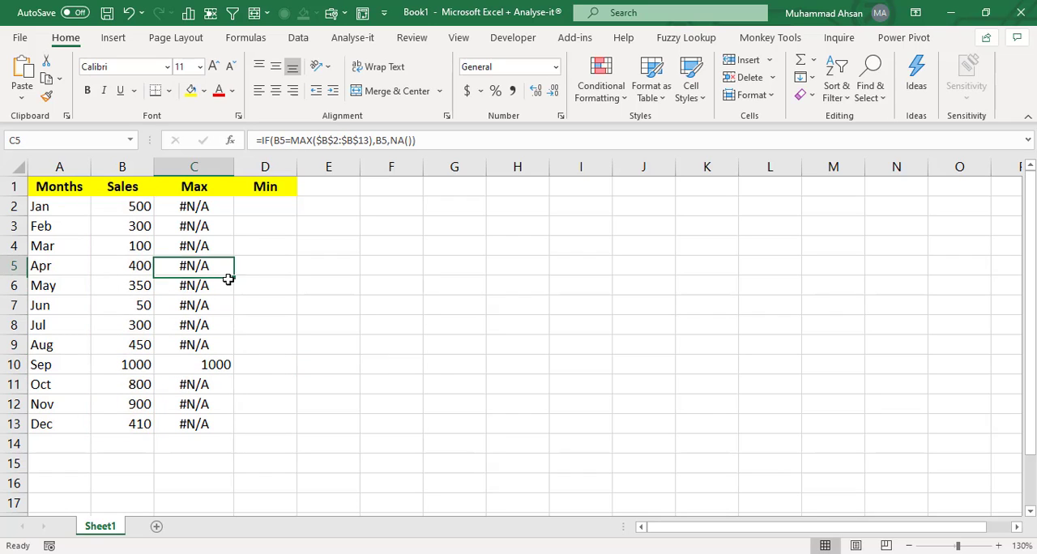
key(Up)
key(Down)
key(ctrl+shift+Down)
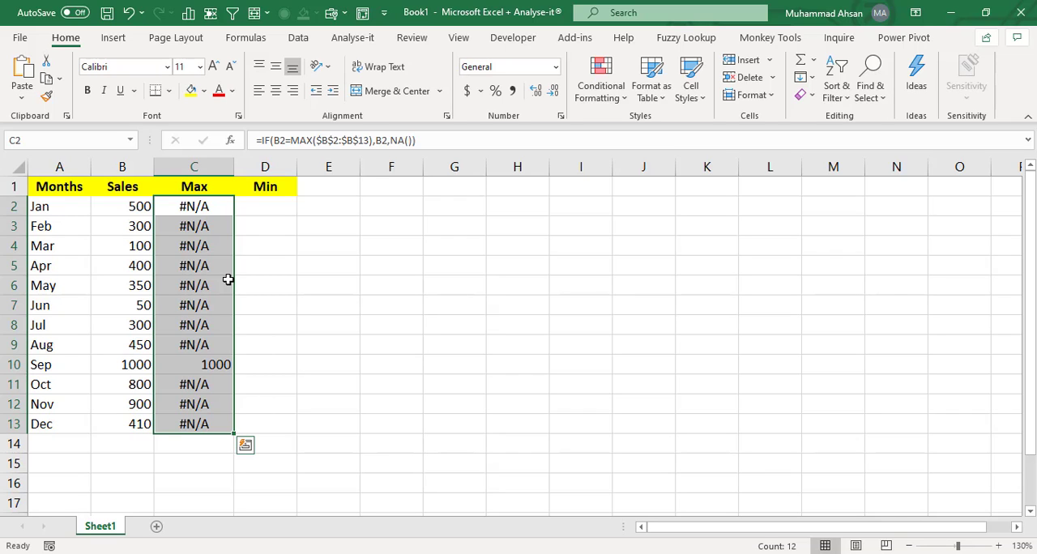
- Begin an IF formula in D2 testing whether B2 equals MIN($B$2:$B$13) with an absolute range
key(Up)
key(Right)
key(Down)
text(=)
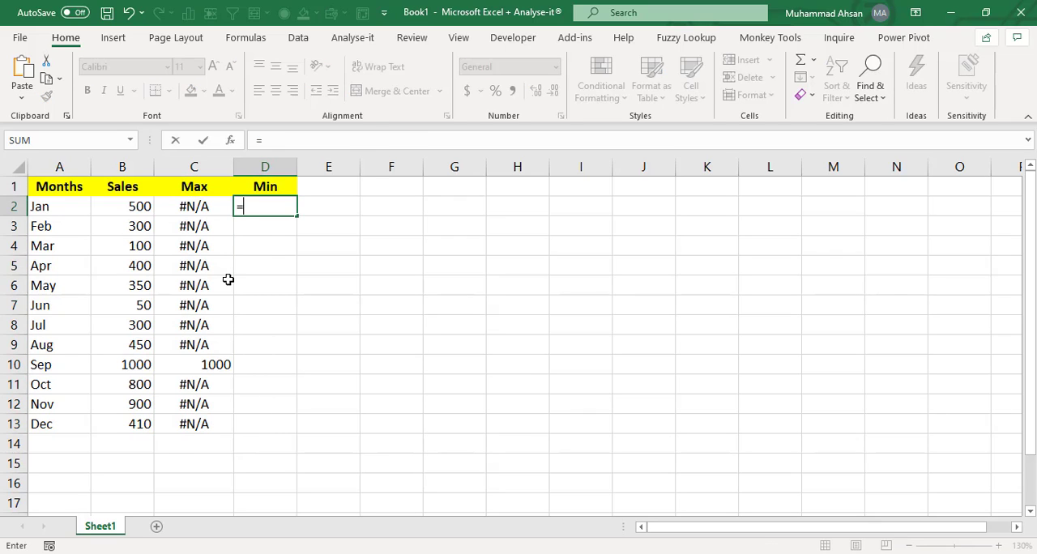
text(IF()
key(Left)
key(Left)
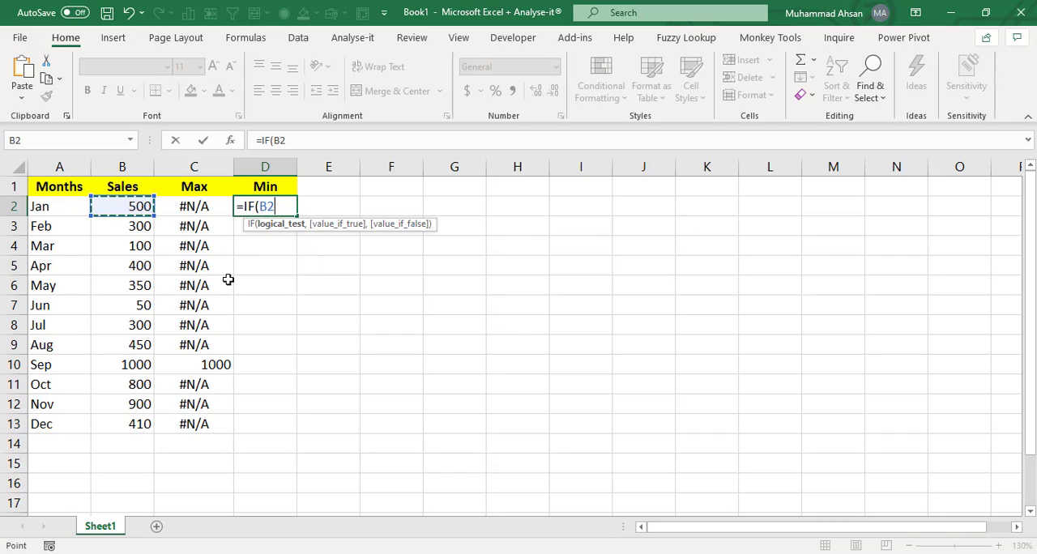
text(=MIN()
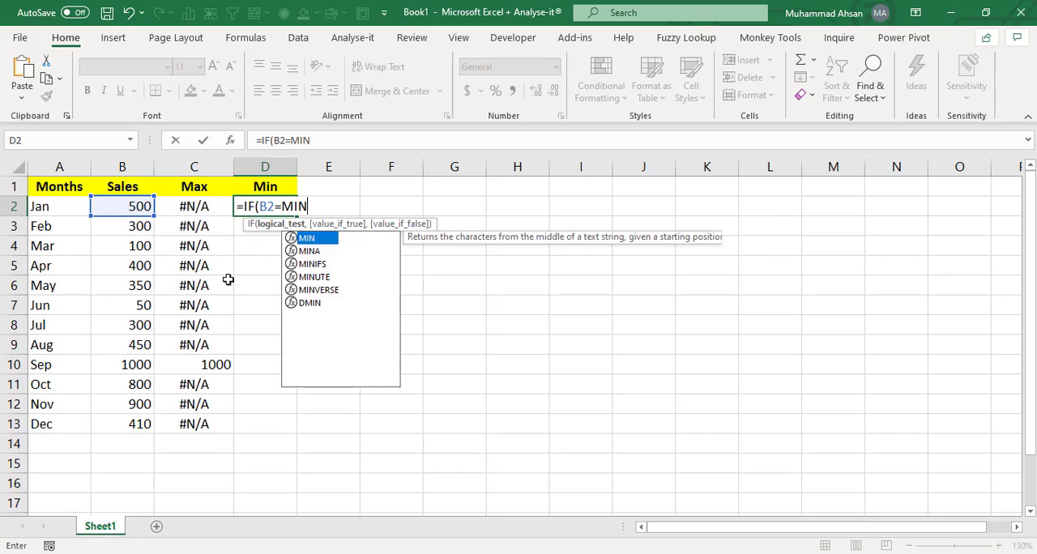
key(Left)
key(Left)
key(ctrl+shift+Down)
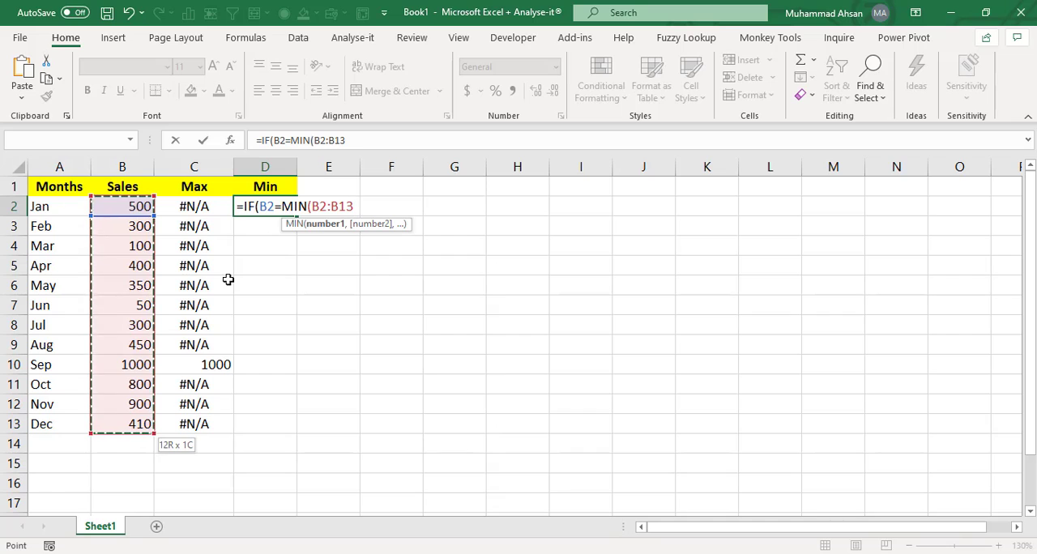
key(F4)
text(),)
- Complete the Min formula in D2 with B2 as the true value and NA() as the false value, and confirm it
key(Left)
key(Left)
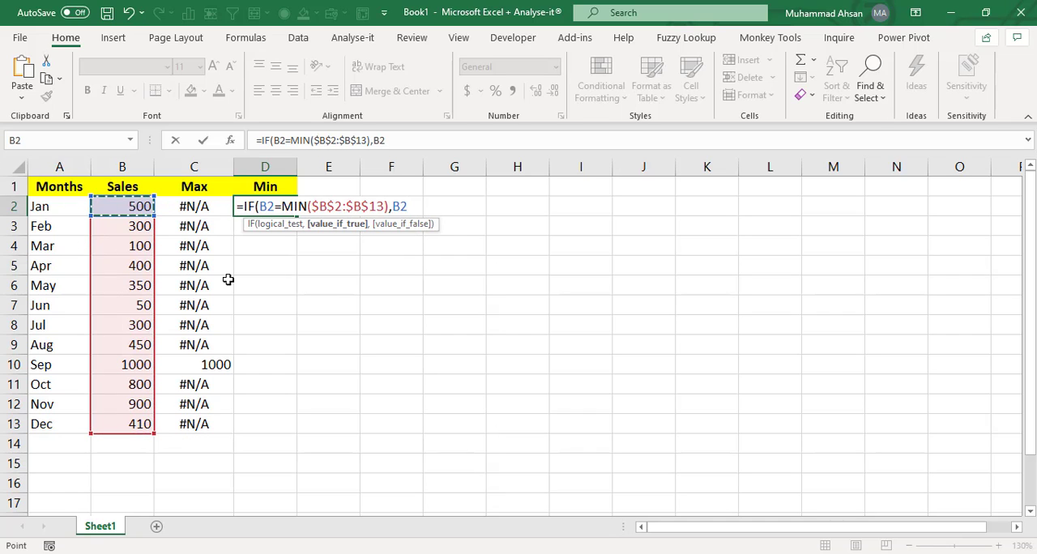
text(,NA)
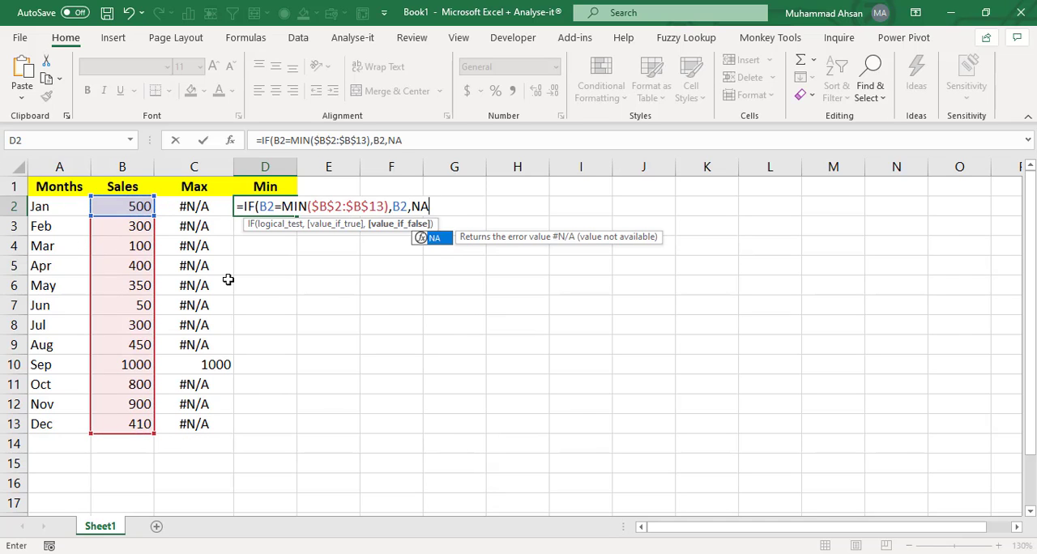
text(90)
key(BackSpace)
key(BackSpace)
text(())
key(ctrl+Return)
- Fill the Min formula down from D2 through D13
key(Left)
key(Left)
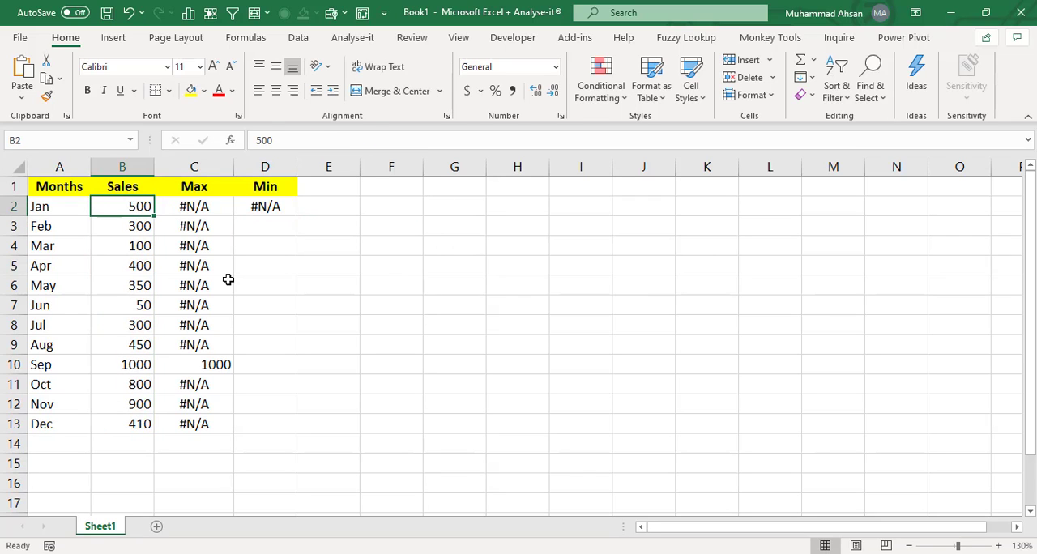
key(ctrl+Down)
key(Right)
- Inspect the copied Max and Min formulas across columns C and D, and the Sales range
key(Right)
key(ctrl+shift+Up)
key(ctrl+d)
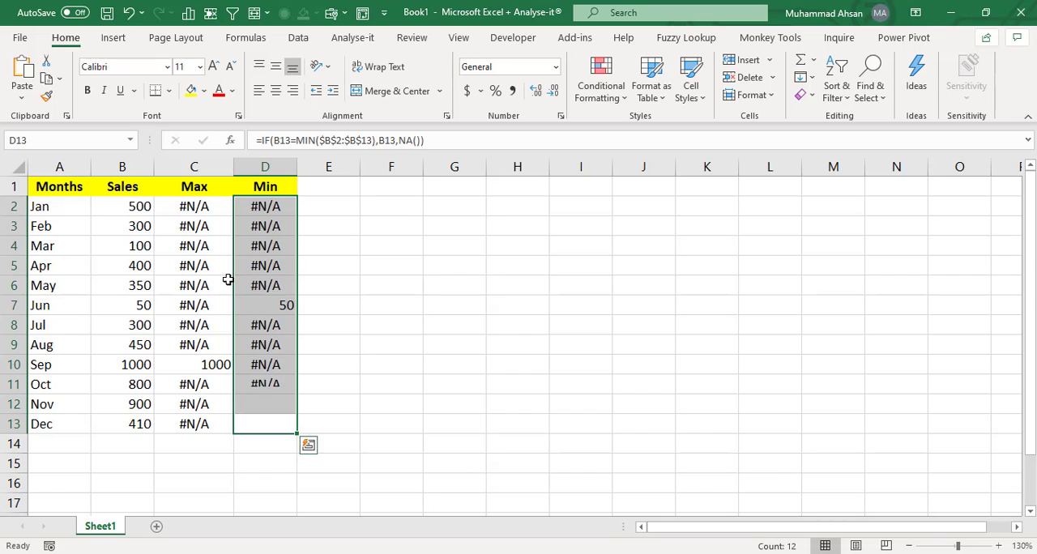
key(Left)
key(Right)
key(Up)
key(Up)
key(Left)
key(Up)
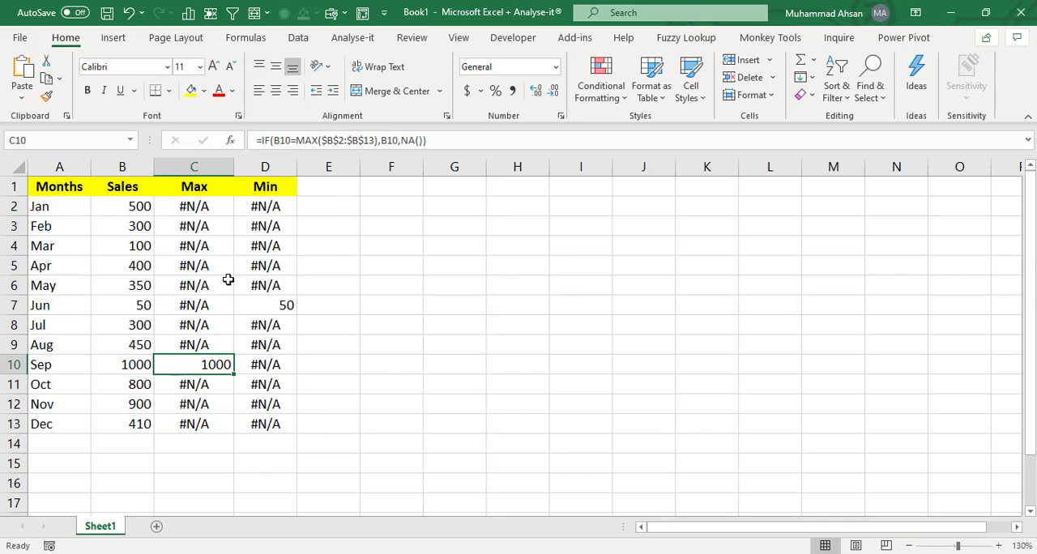
key(Right)
key(Up)
key(Up)
key(Up)
key(Up)
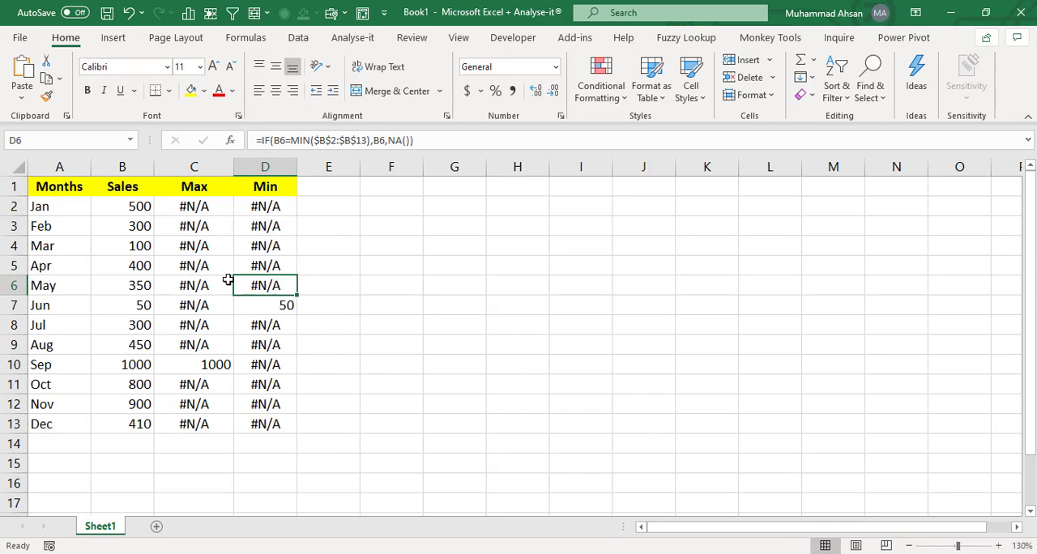
key(Left)
key(Left)
key(Left)
key(Up)
key(Up)
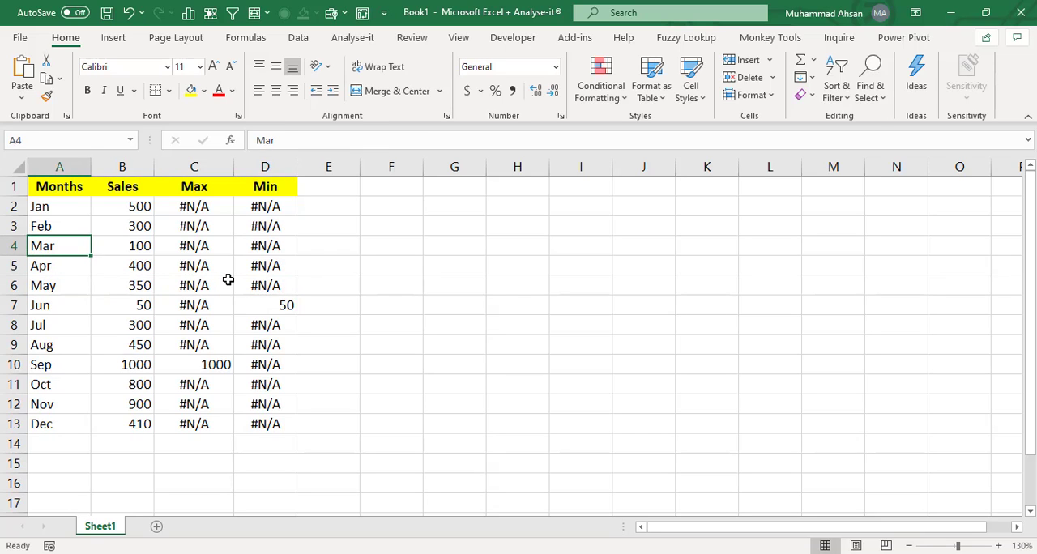
key(Right)
key(Up)
key(Up)
key(ctrl+shift+Down)
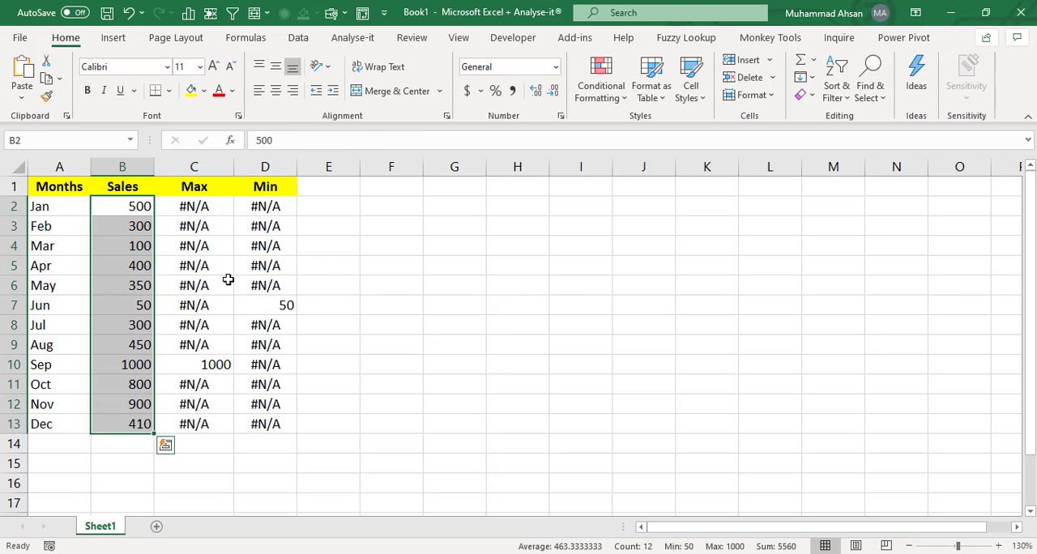
key(Right)
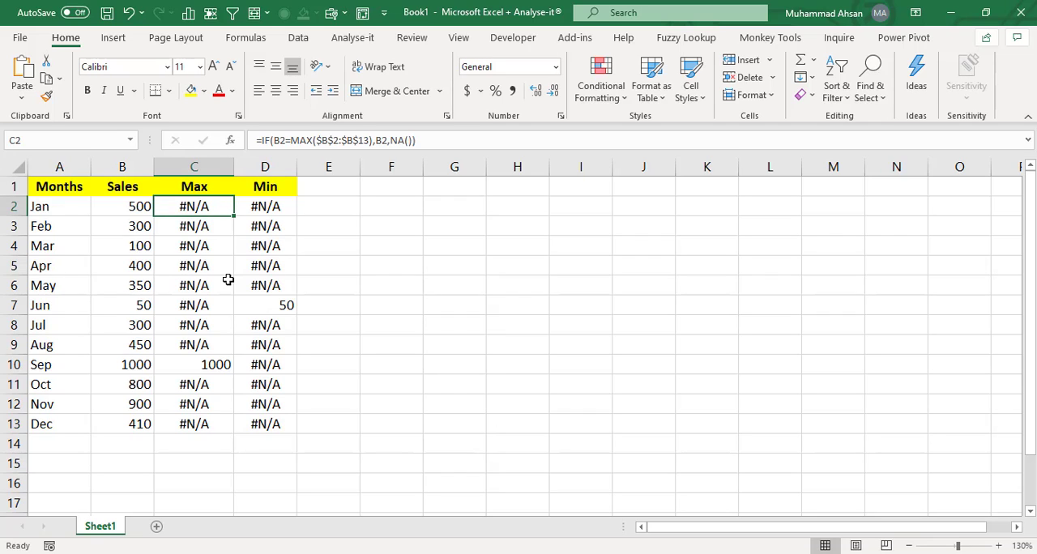
- Insert a default column chart from A1:D13 and move it beside the data
drag(57, 194, 258, 421)
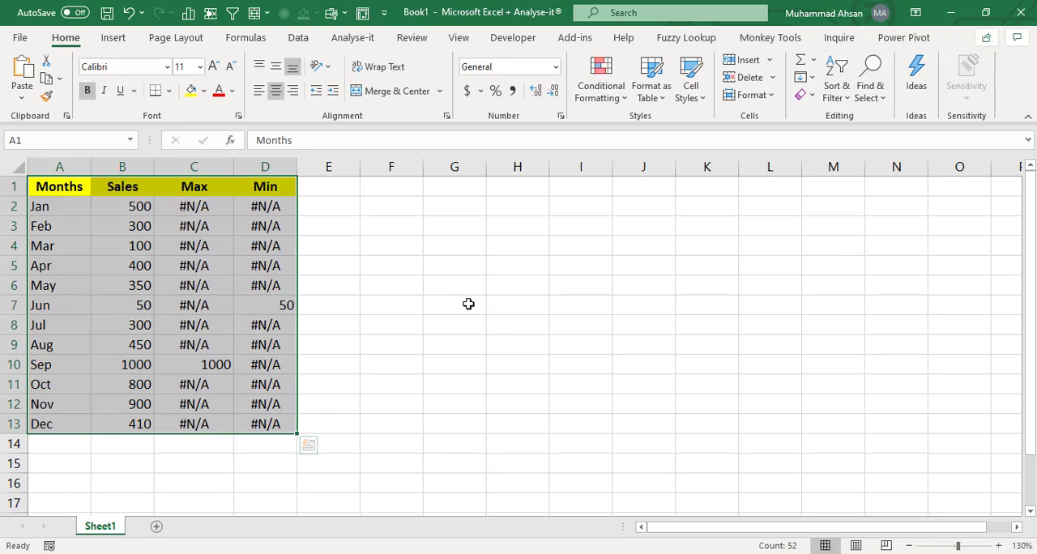
key(alt+F1)
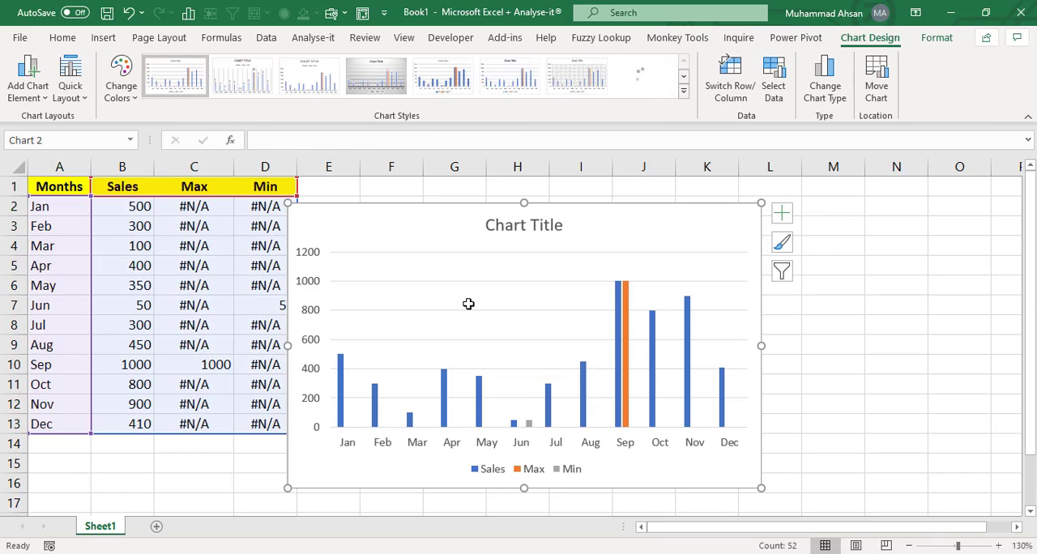
drag(407, 211, 463, 202)
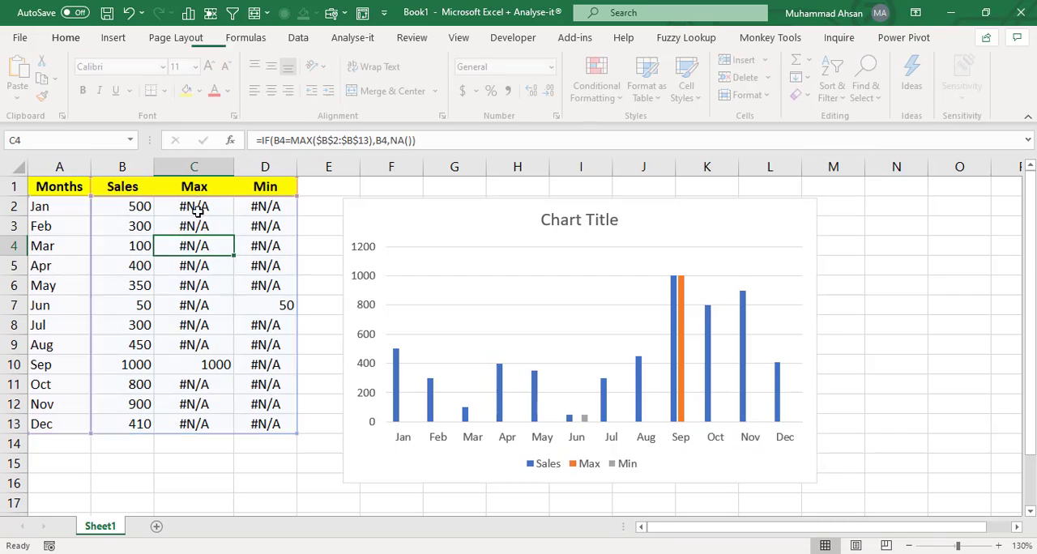
- Compare the Max and Min columns with their bars in the chart
drag(197, 209, 197, 423)
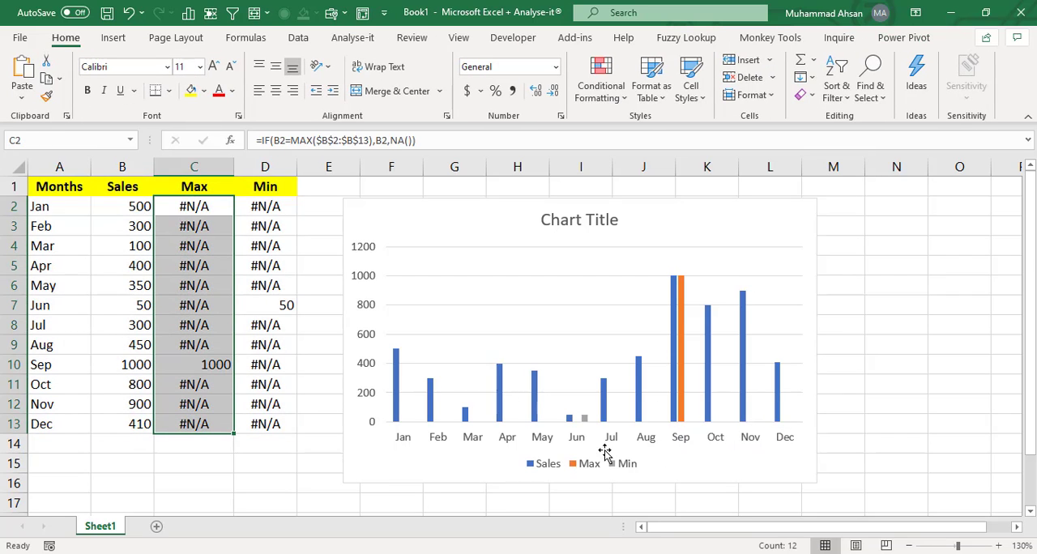
mouse_move(585, 421)
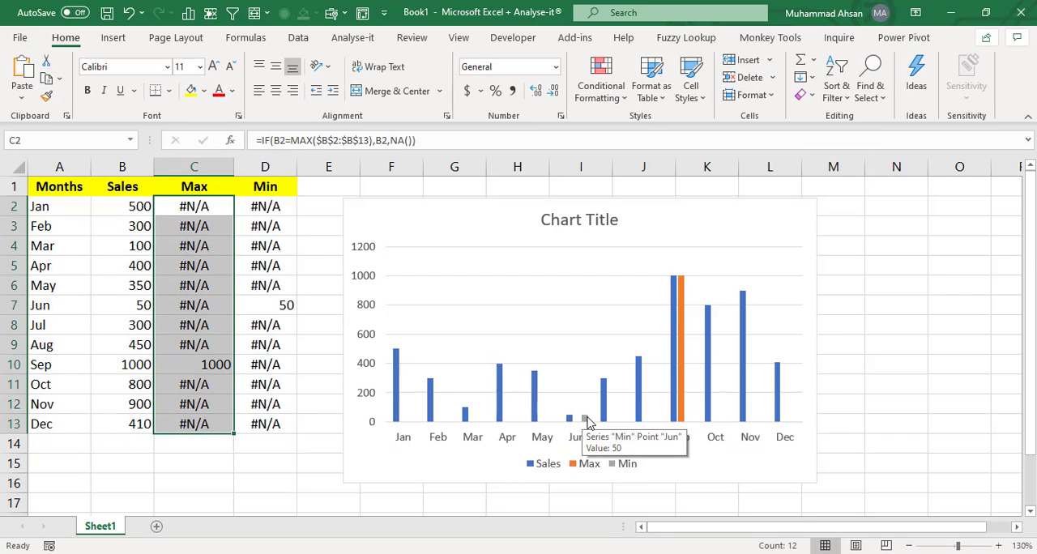
drag(256, 206, 269, 446)
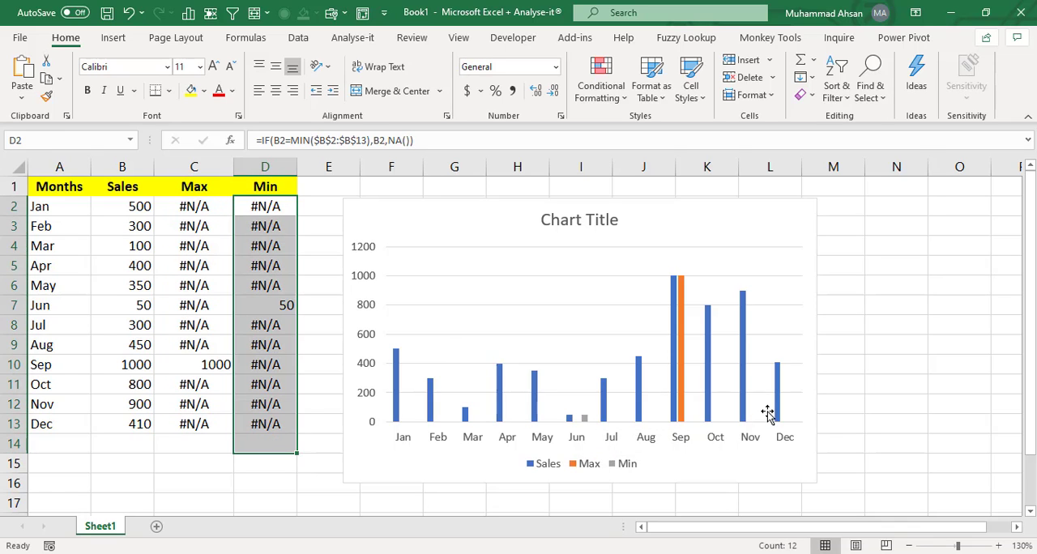
click(324, 333)
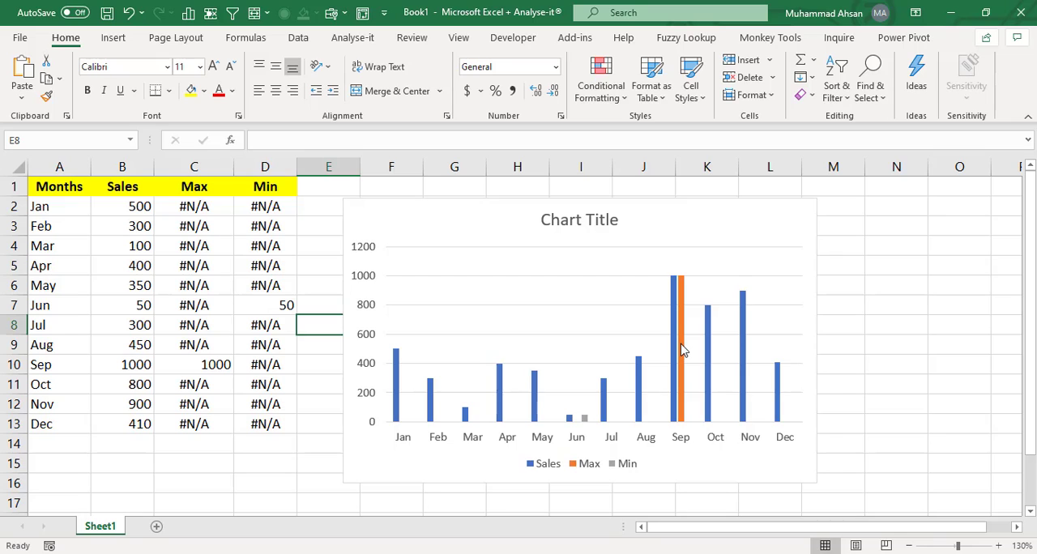
mouse_move(685, 350)
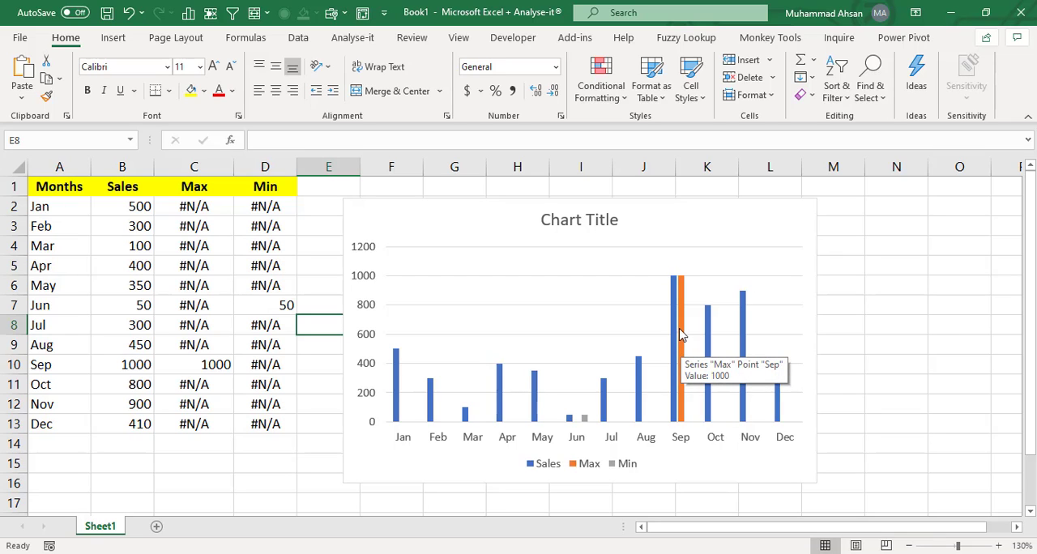
- Set the Max series overlap to 100% so it sits over the Sales bar
click(680, 326)
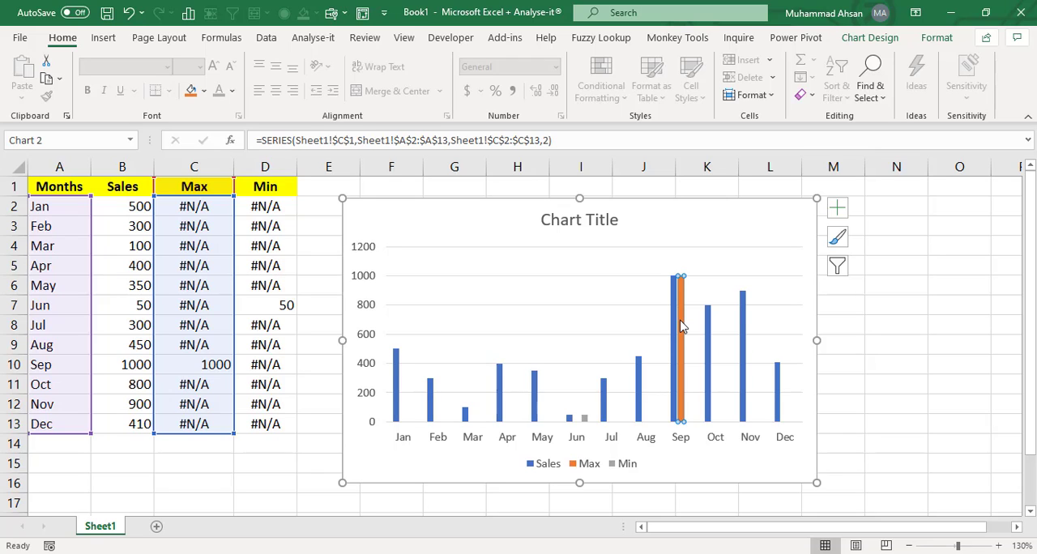
right_click(681, 326)
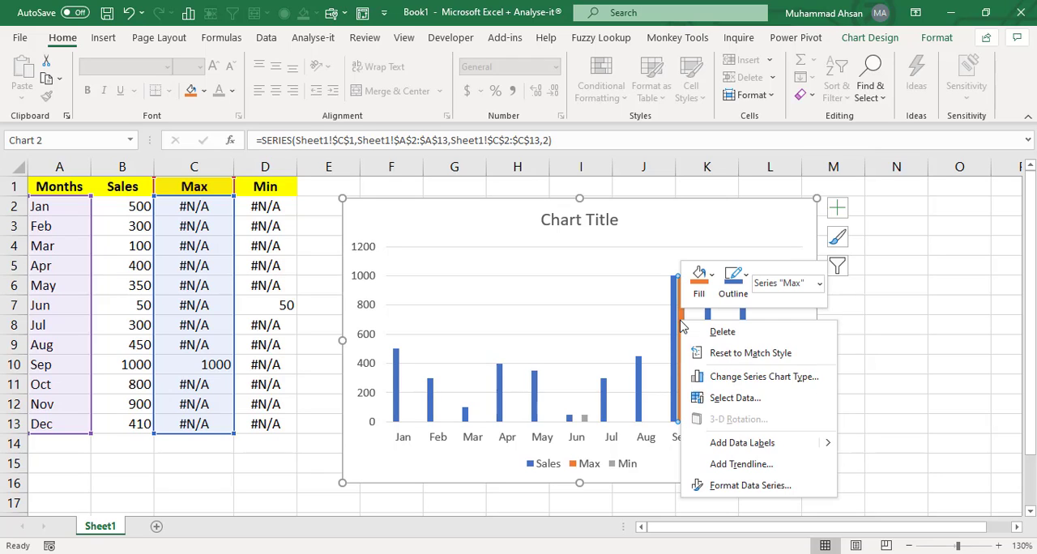
click(752, 487)
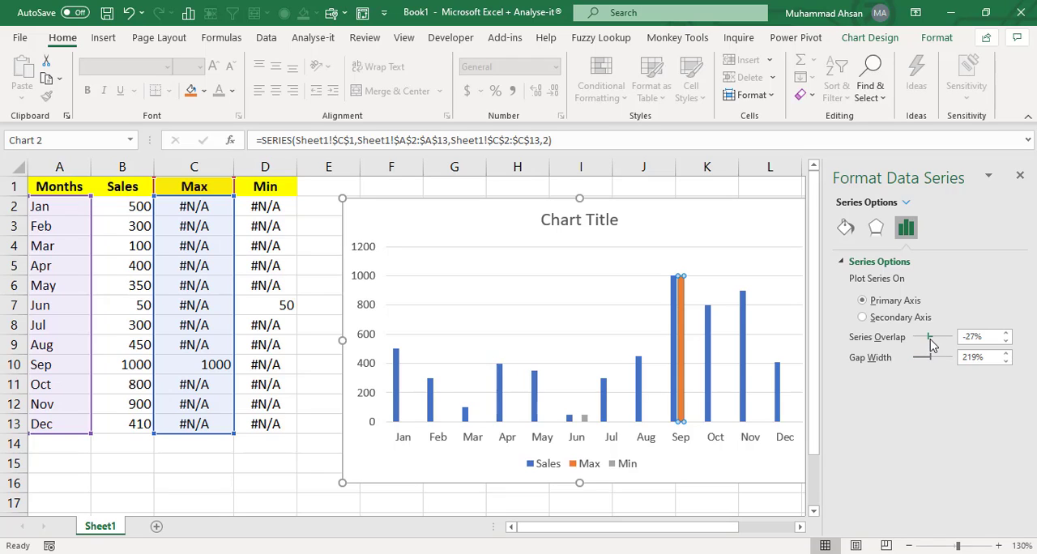
drag(931, 341, 1013, 324)
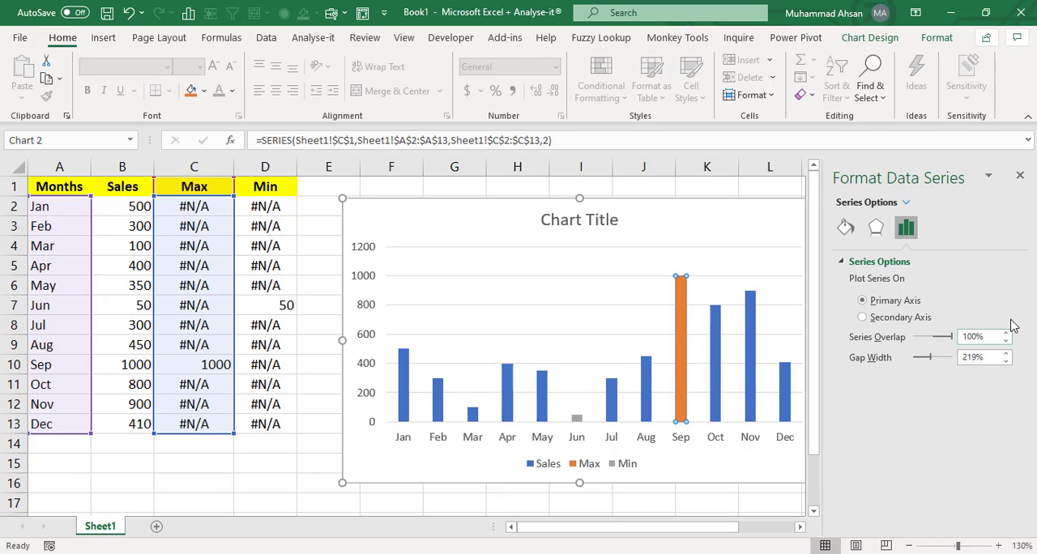
click(1020, 177)
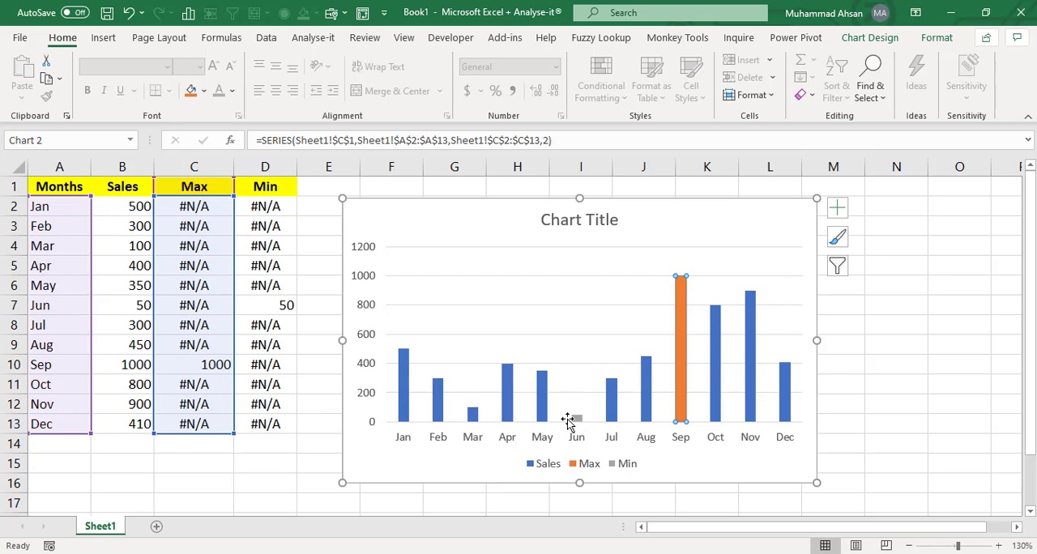
- Fill the Max series bar with green
click(857, 382)
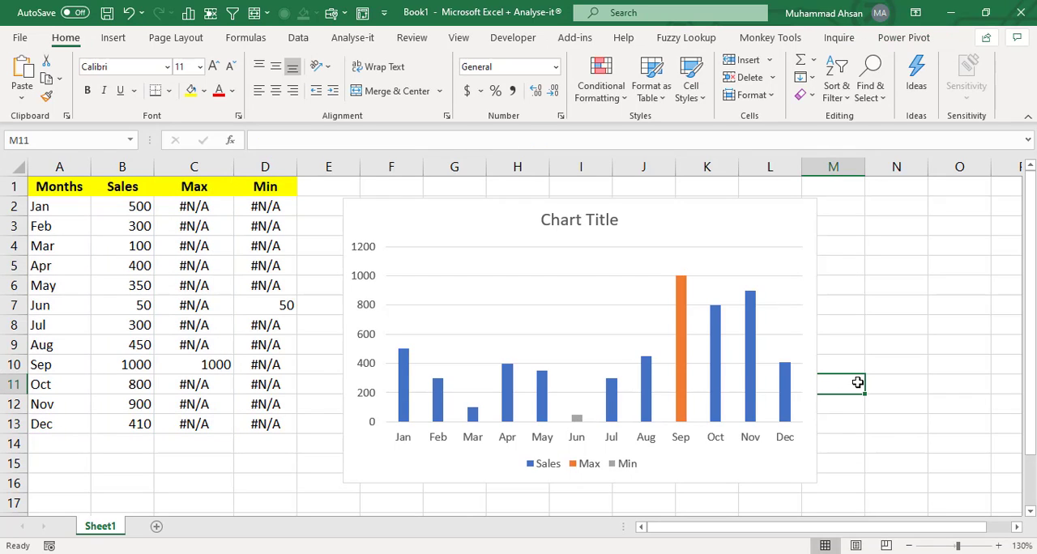
click(681, 217)
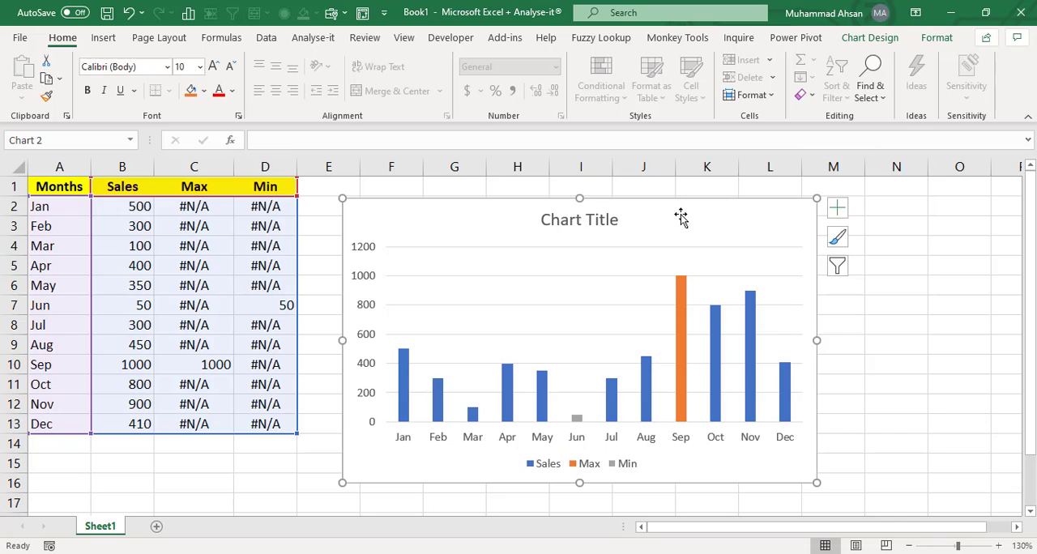
click(681, 302)
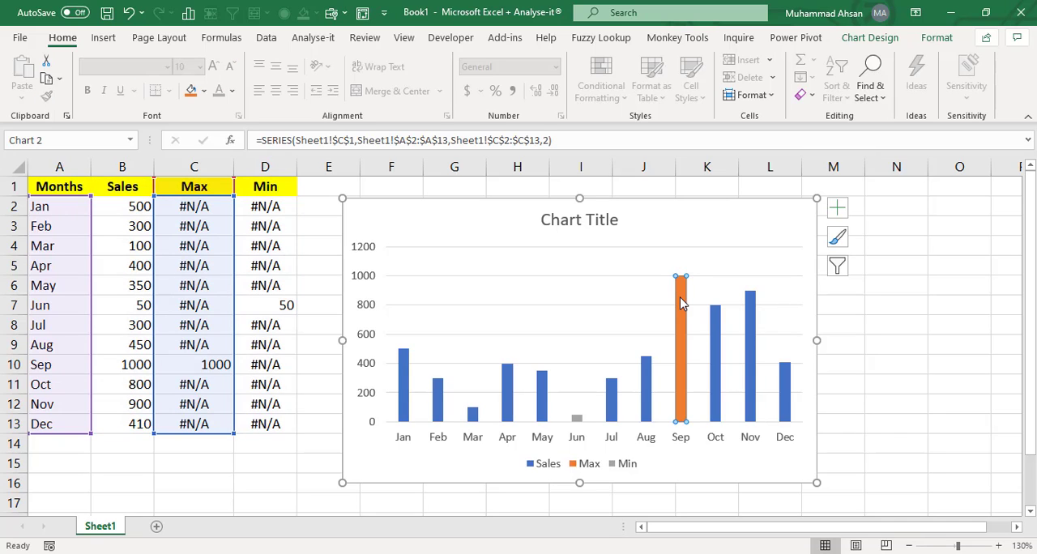
click(937, 38)
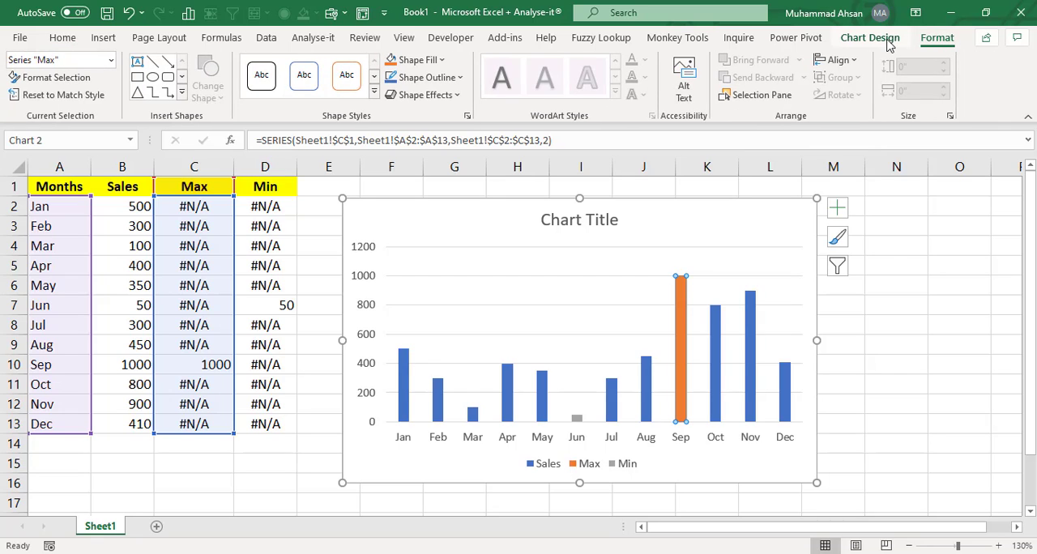
click(442, 62)
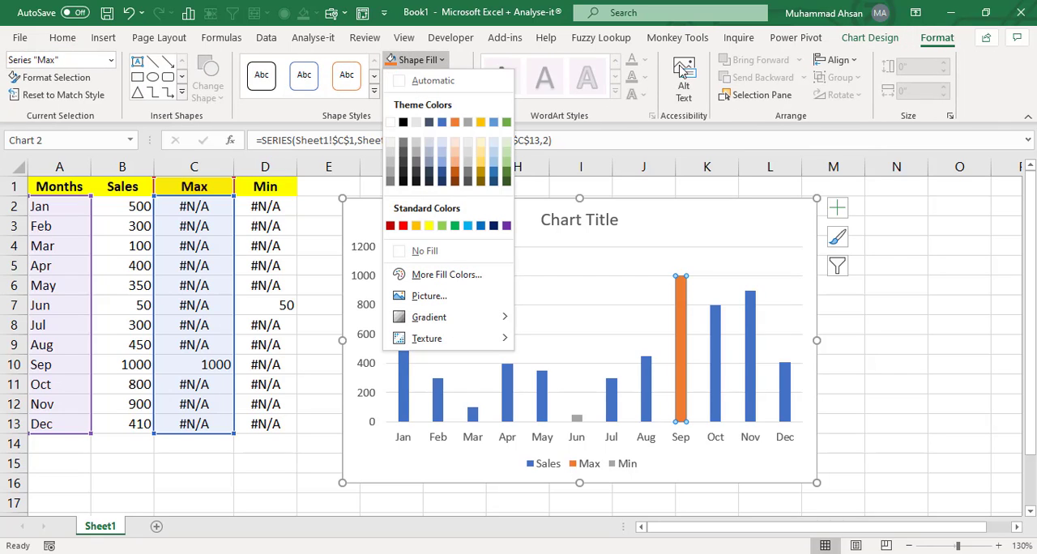
click(454, 227)
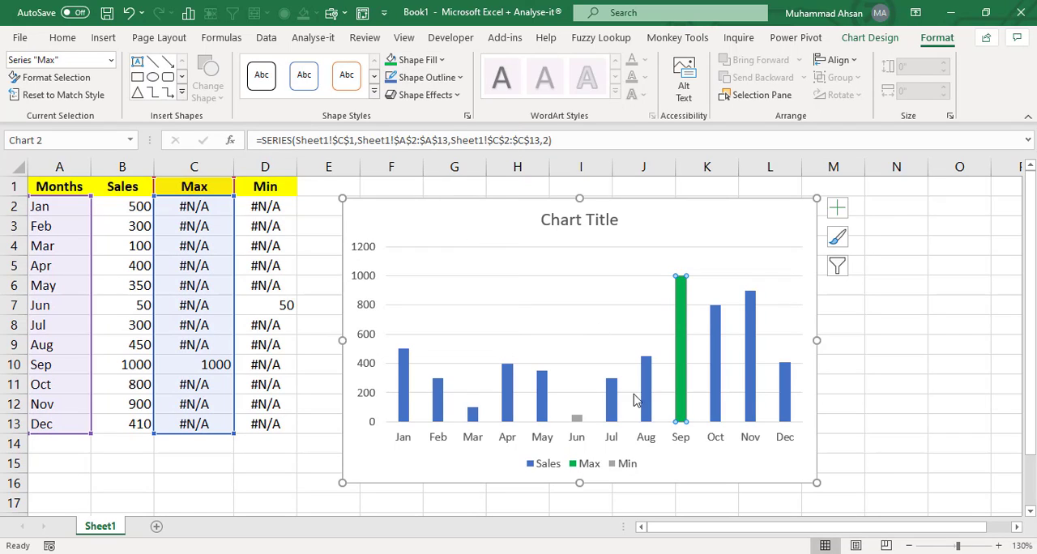
- Fill the Min series bar with dark red
click(577, 419)
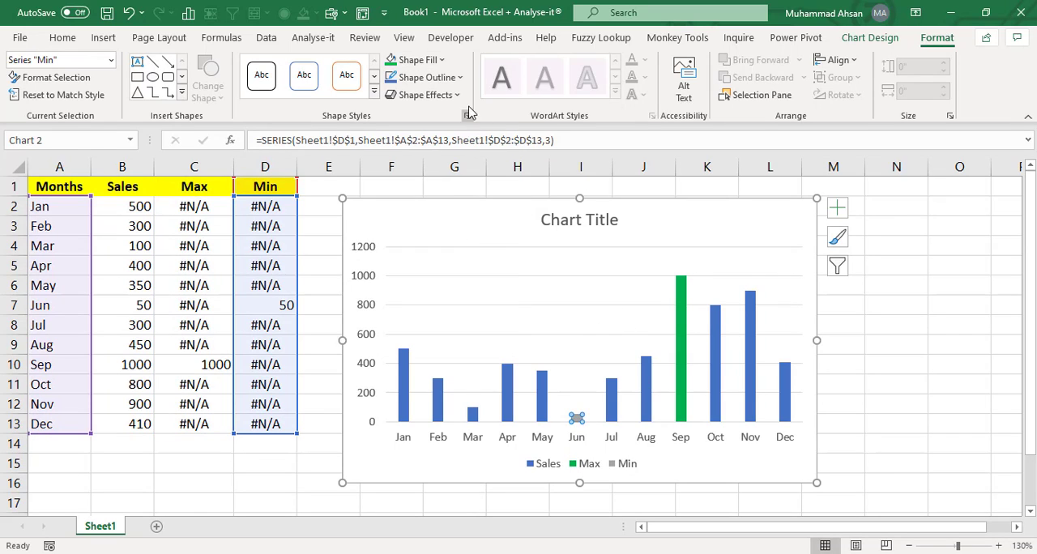
click(441, 60)
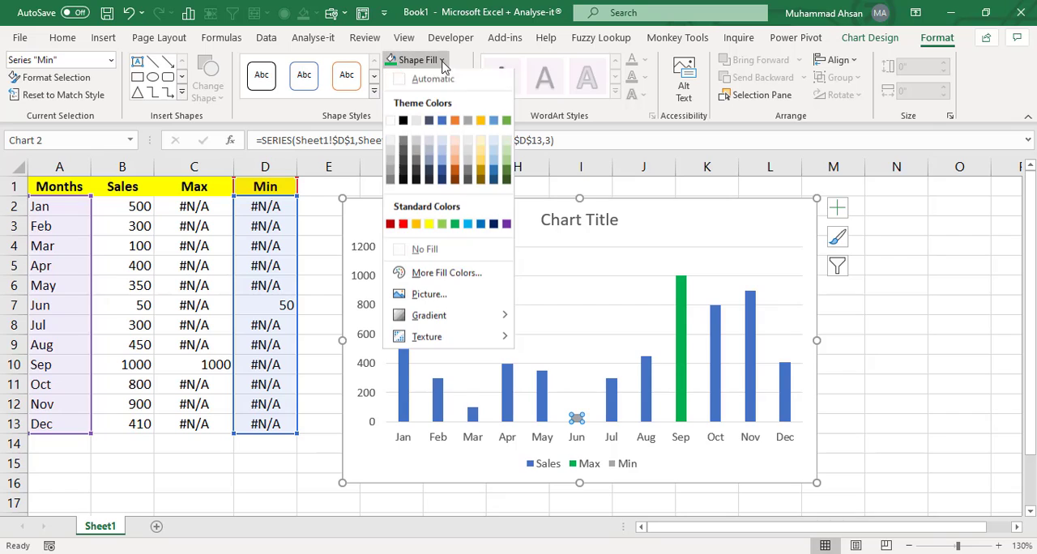
click(403, 226)
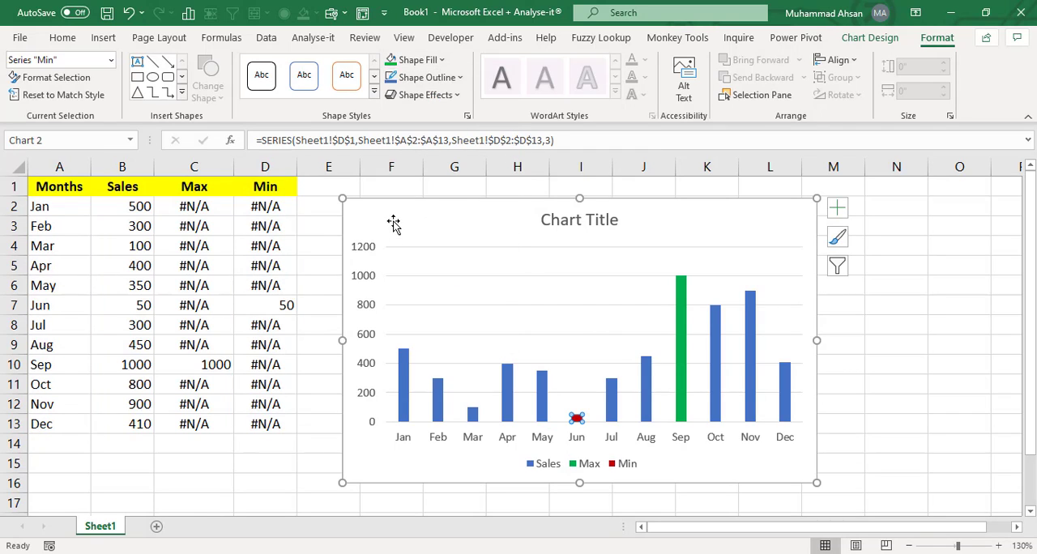
- Fill the Sales series bars with light gray
click(609, 406)
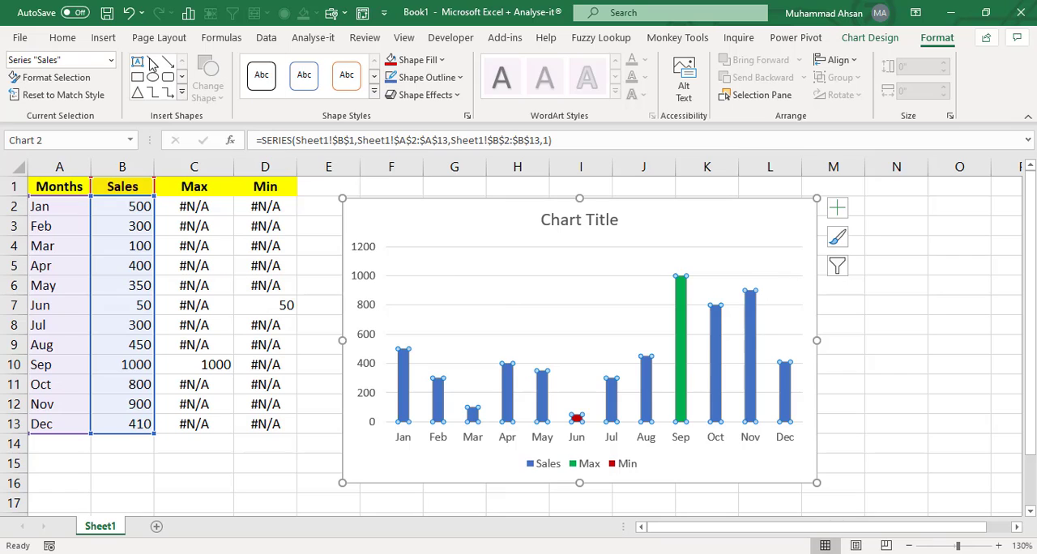
click(441, 60)
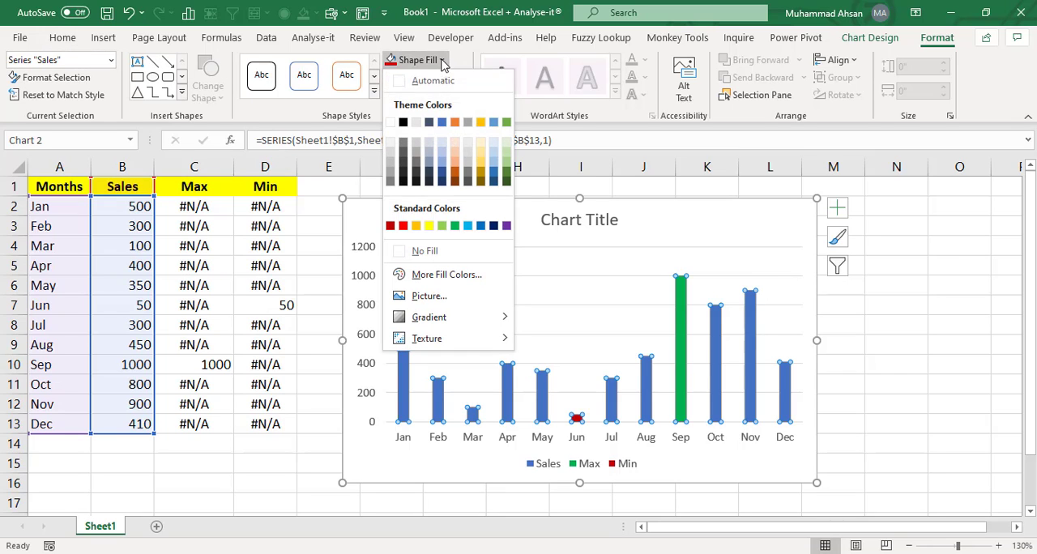
click(390, 155)
click(890, 359)
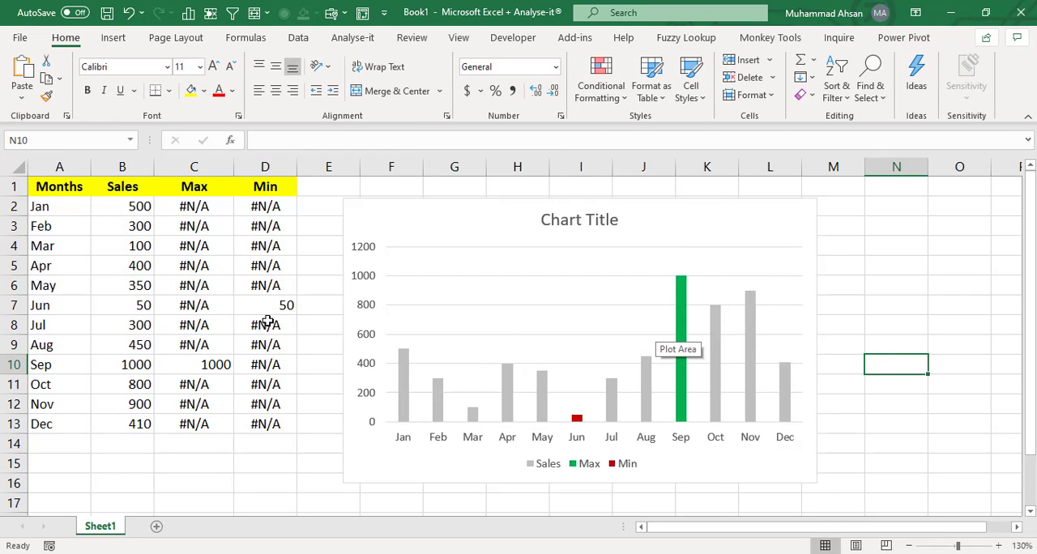
click(145, 307)
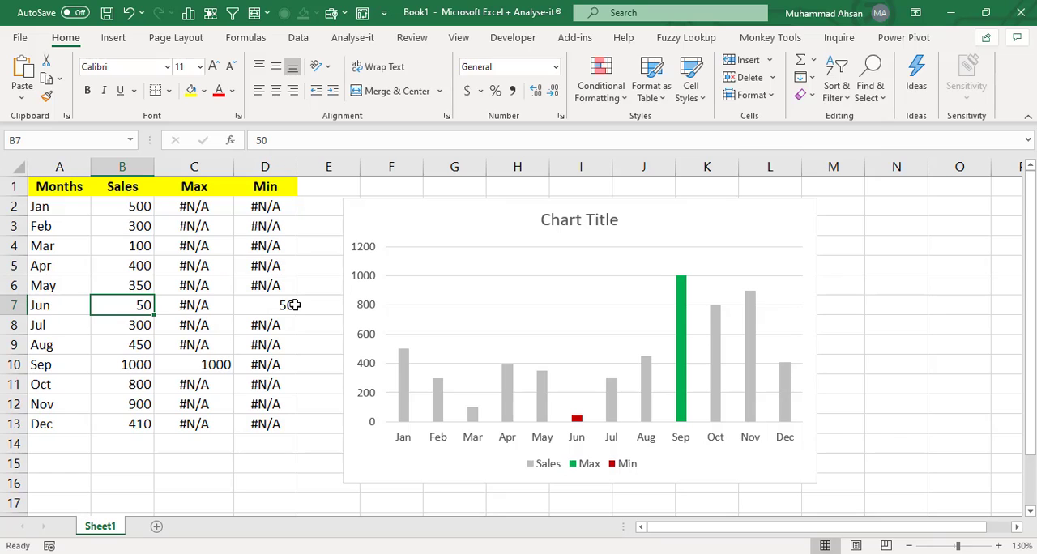
- Change June's sales to 90 and February's sales to 350
text(90)
key(Return)
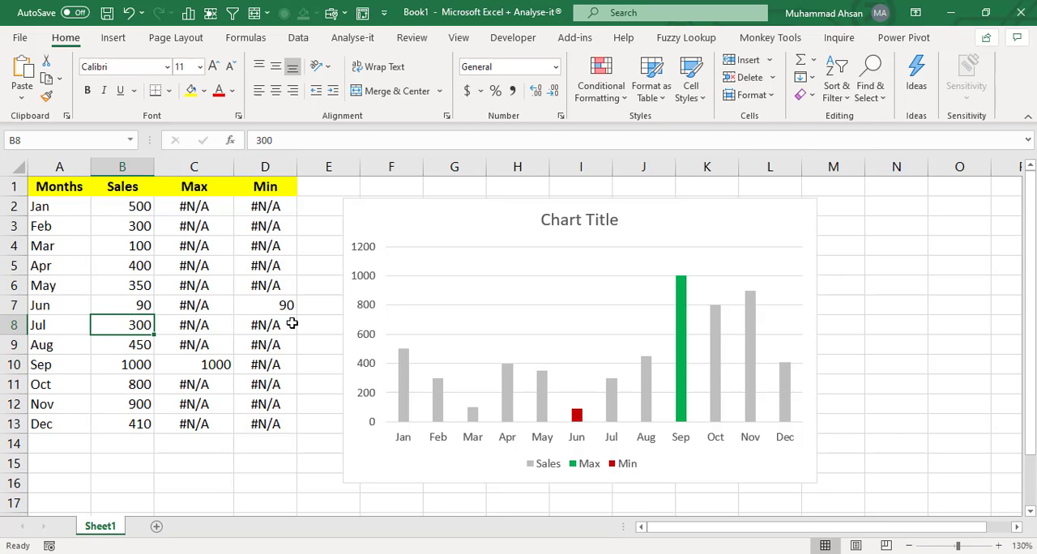
click(135, 229)
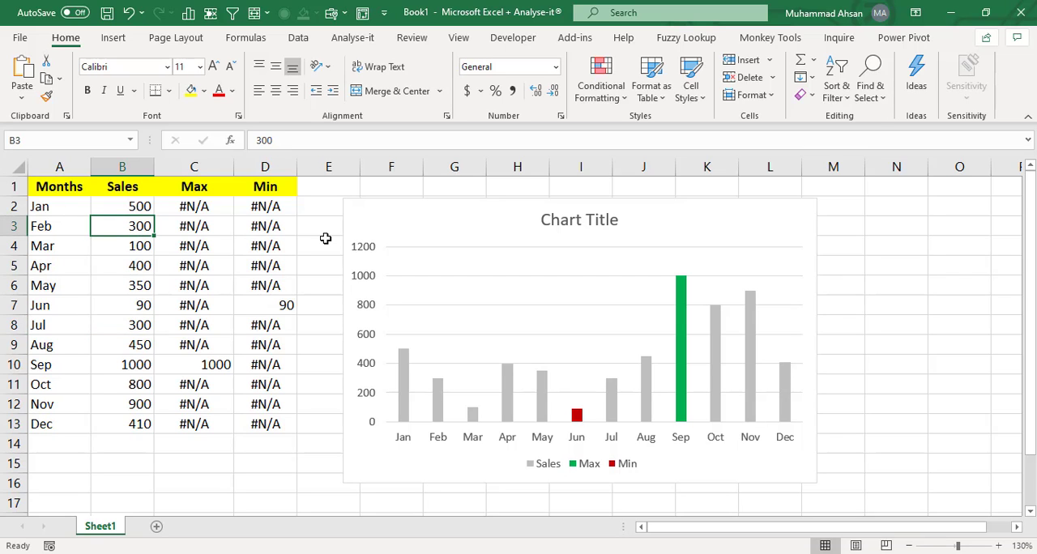
text(3)
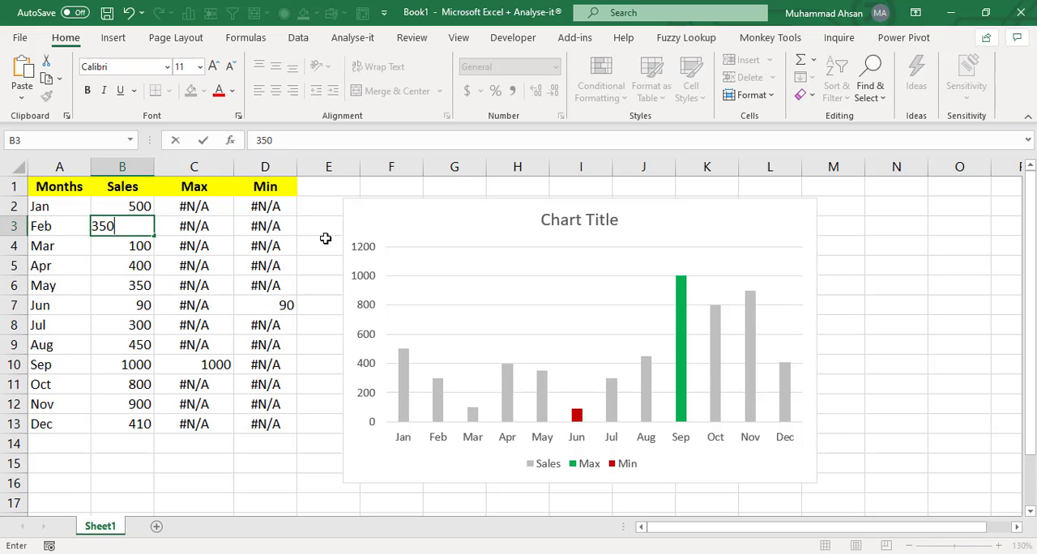
key(Return)
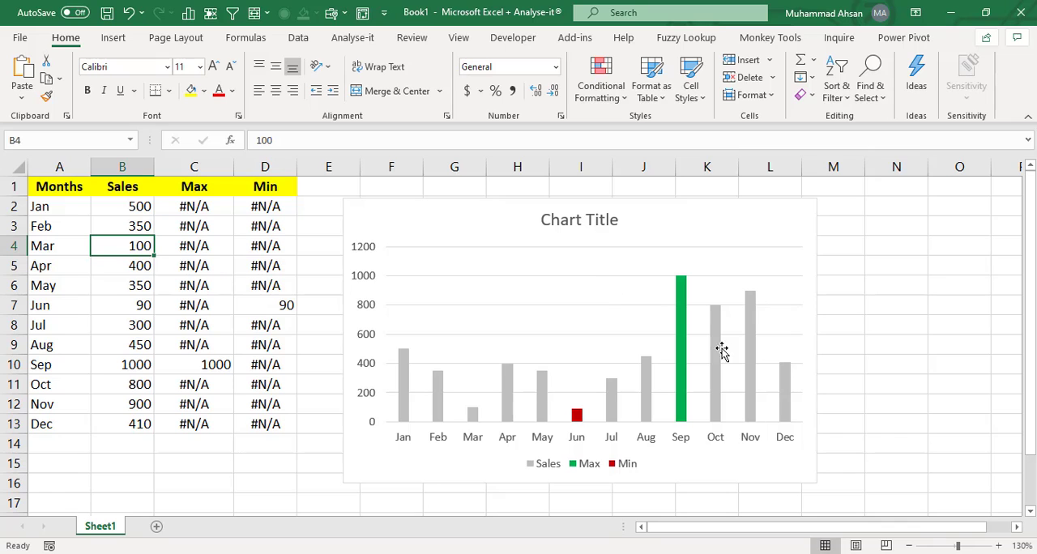
- Rename the chart title to "Month wise Sales"
click(585, 224)
click(586, 221)
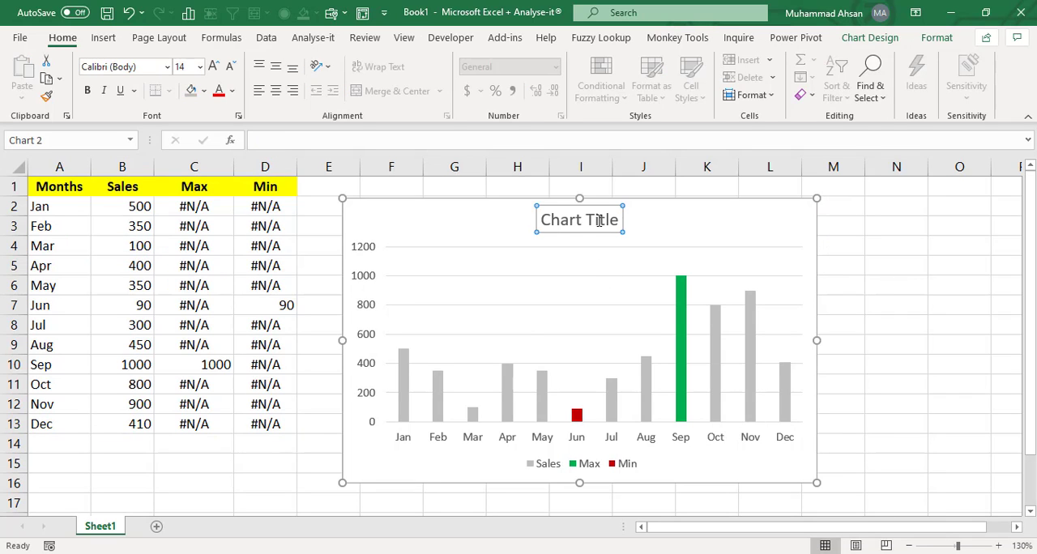
triple_click(609, 227)
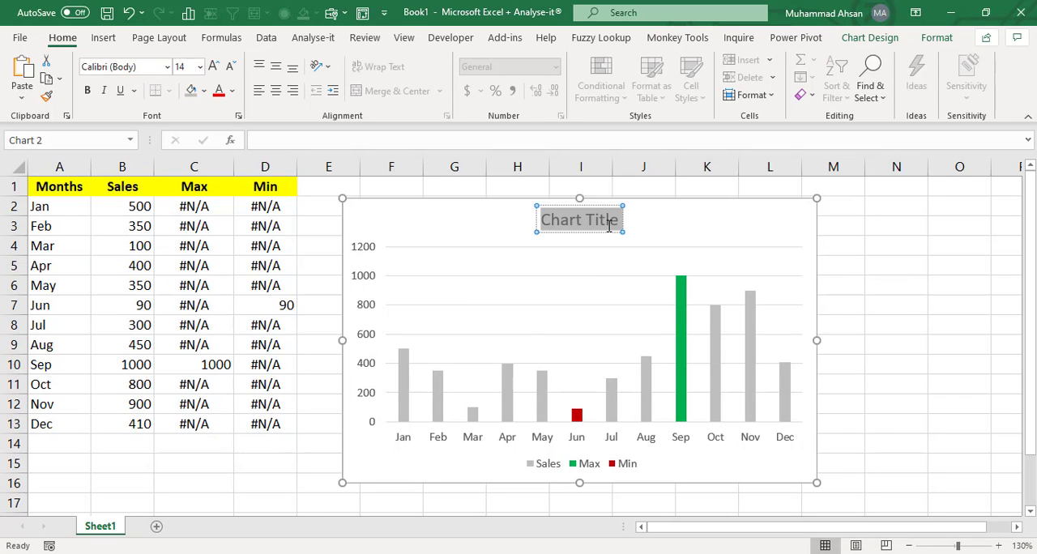
text(sALES)
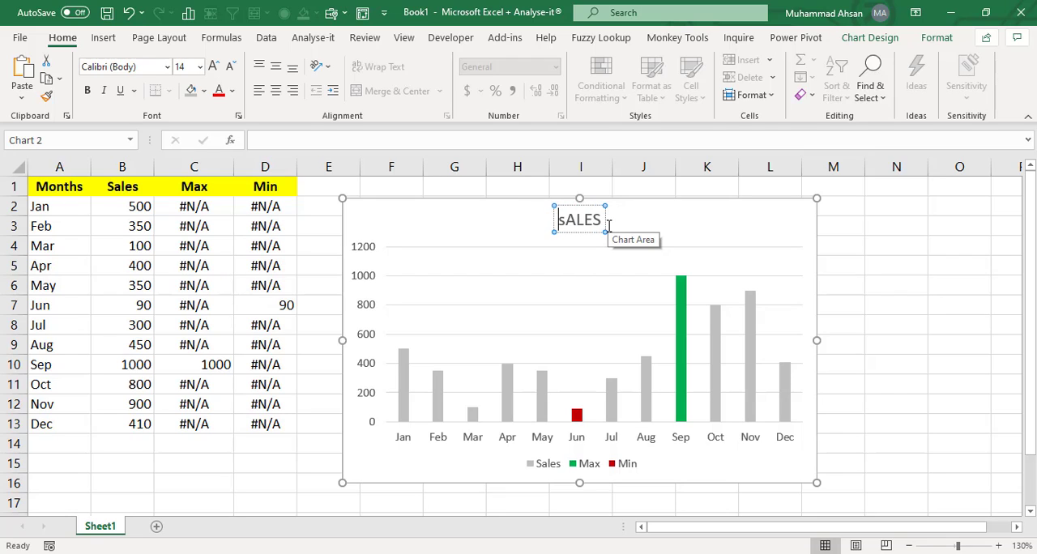
text(Month wise)
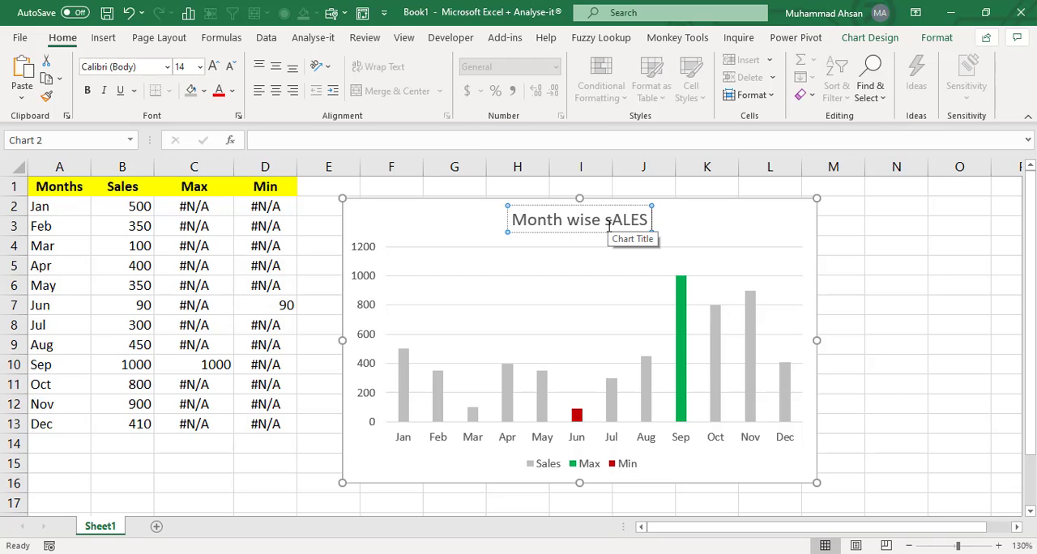
key(shift+Left)
key(shift+Left)
key(shift+Left)
key(shift+Left)
key(shift+Left)
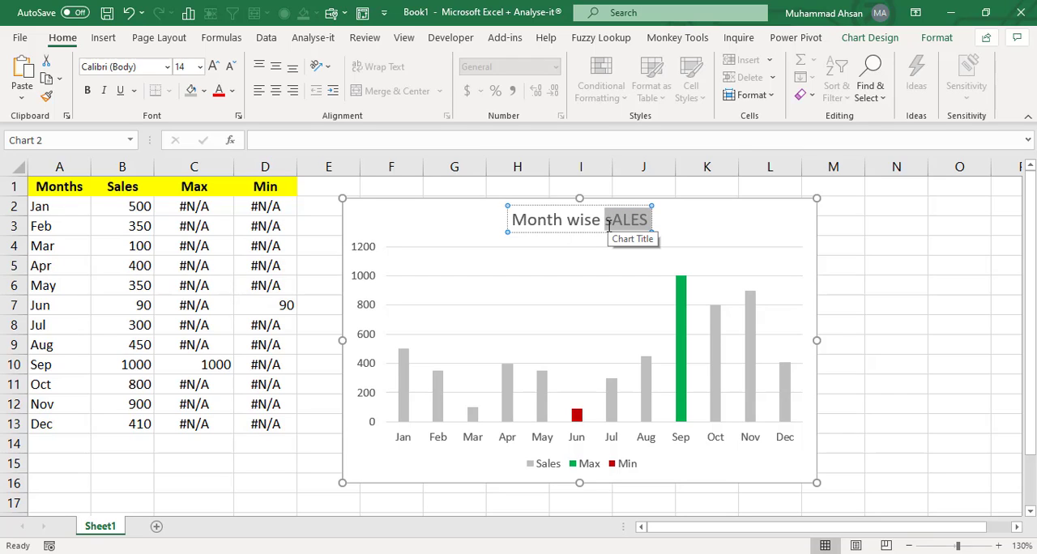
text(Sales)
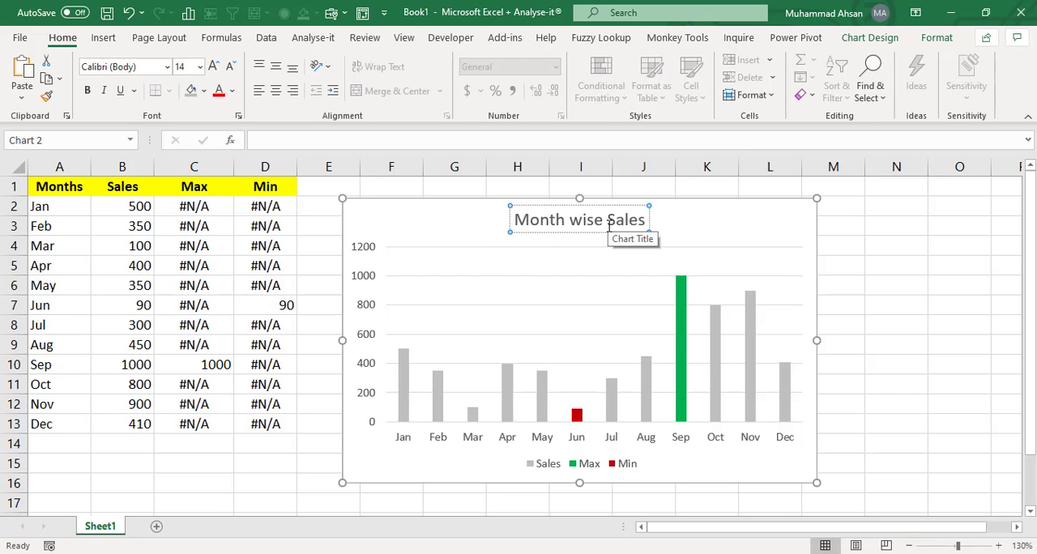
click(873, 301)
- Set the Sales series gap width to 50%
click(586, 283)
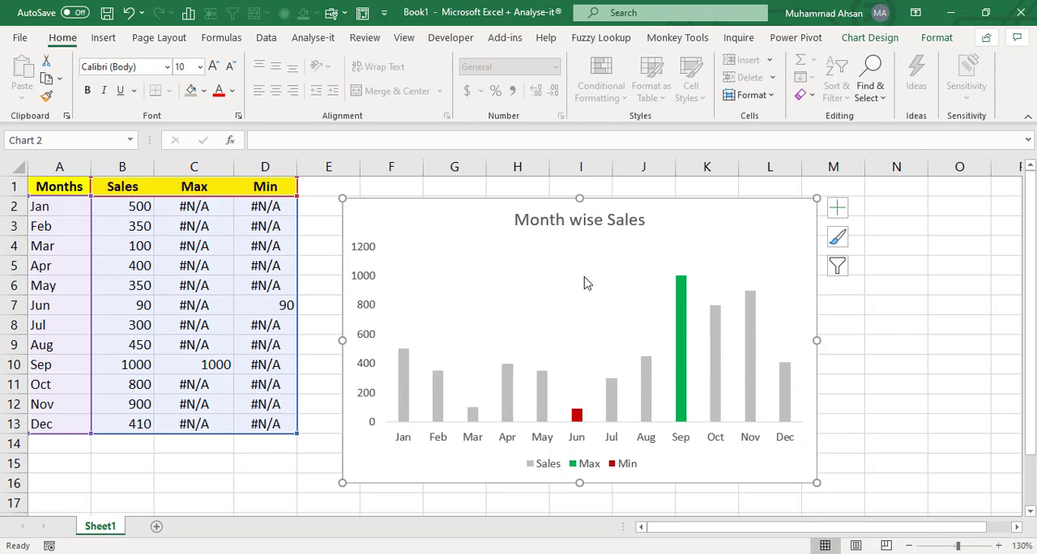
mouse_move(506, 400)
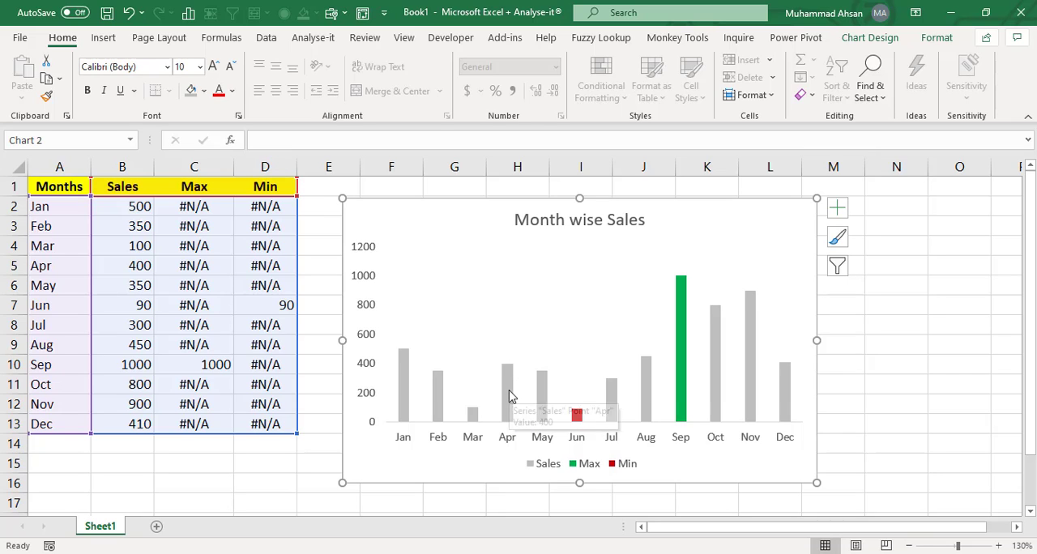
right_click(511, 395)
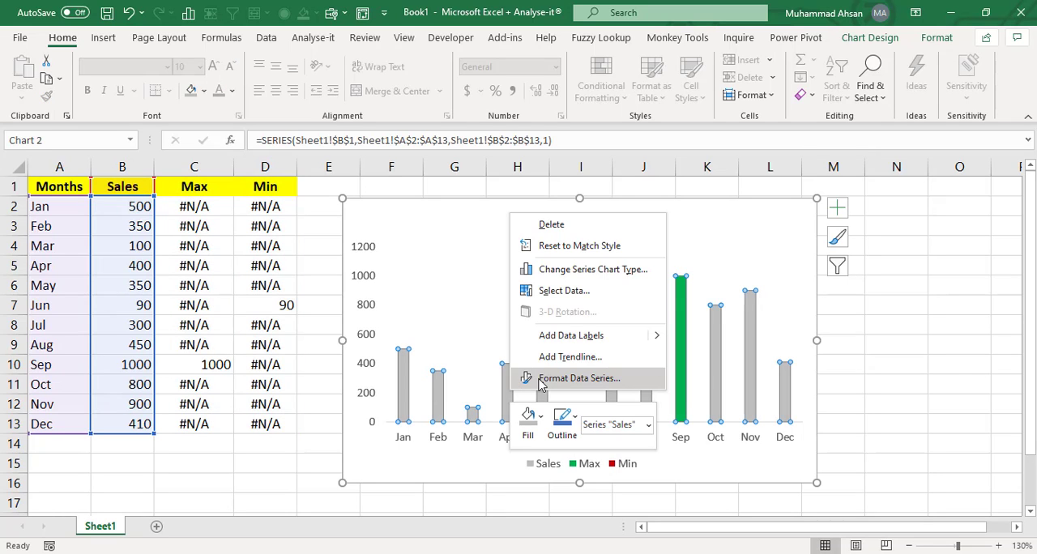
click(541, 381)
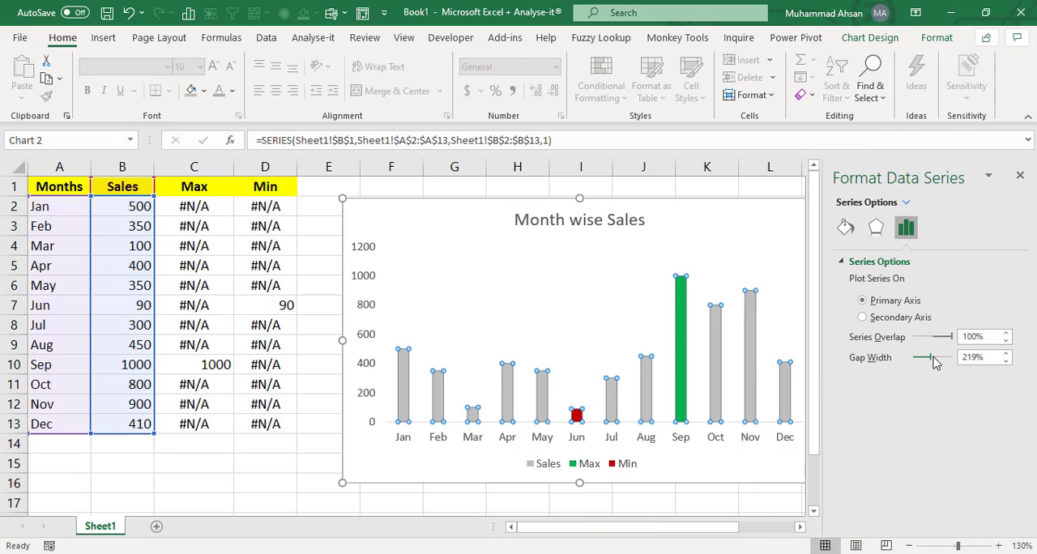
drag(929, 362, 918, 365)
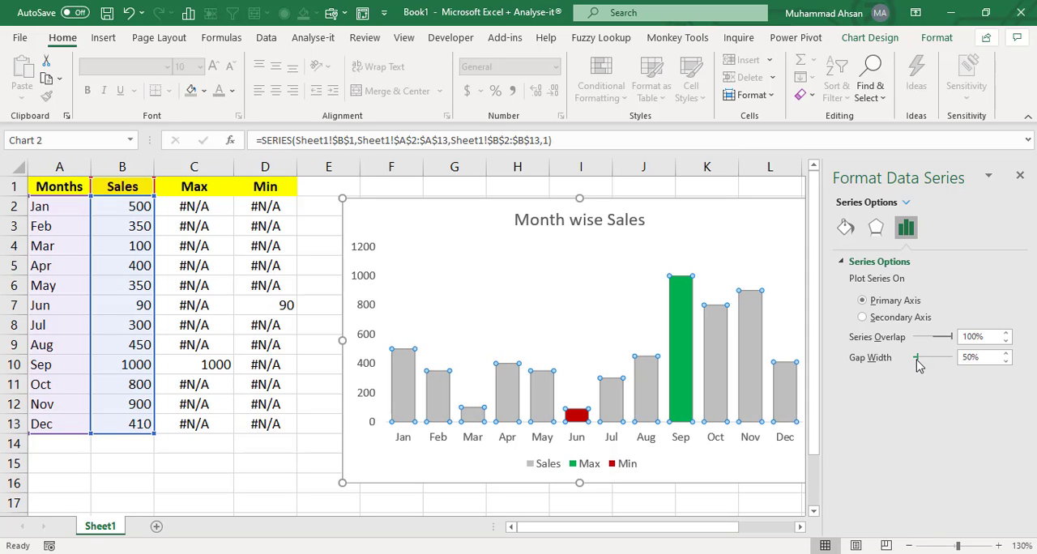
click(1020, 176)
click(921, 313)
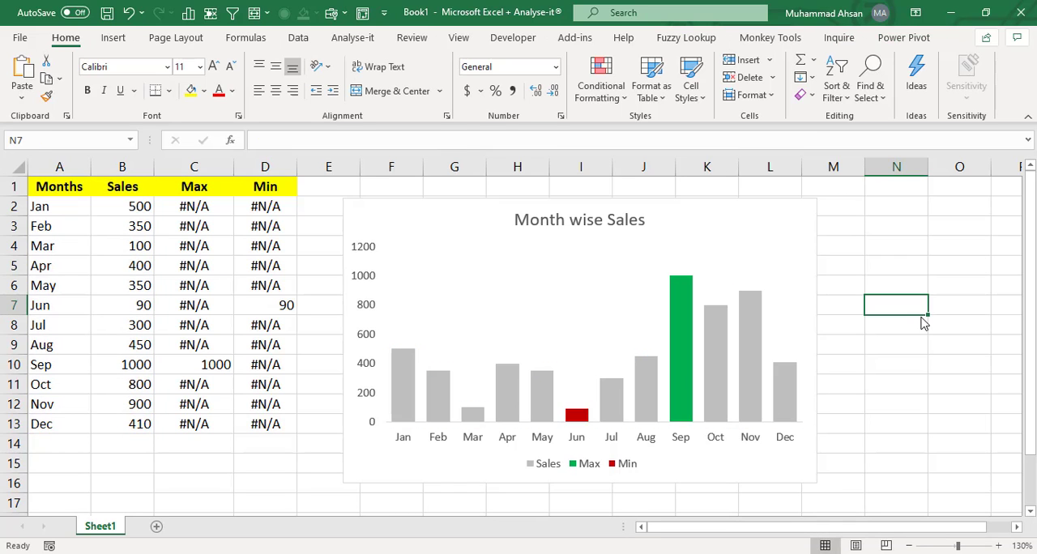
- Add data labels to the Sales series
mouse_move(683, 371)
mouse_move(498, 420)
mouse_move(500, 402)
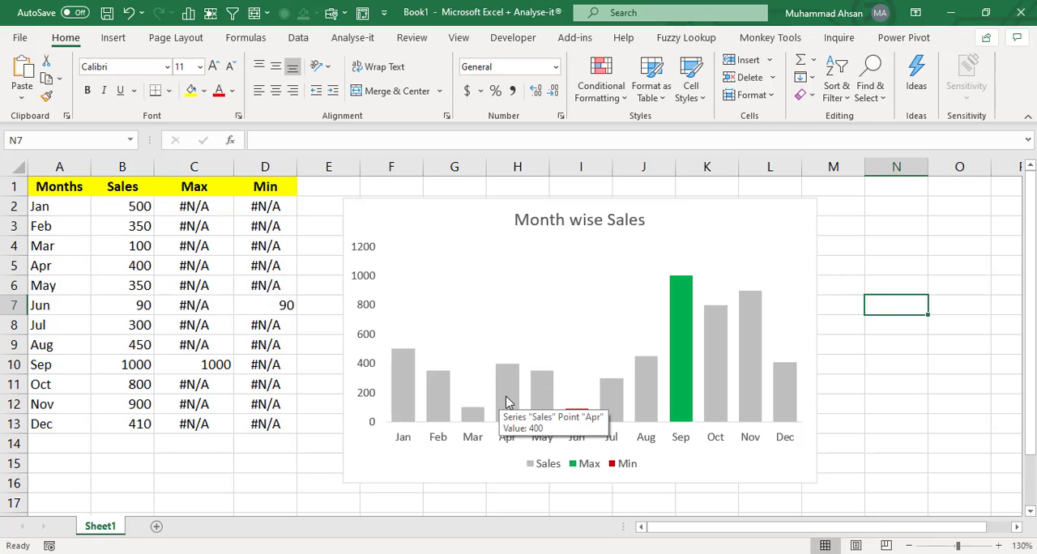
right_click(507, 403)
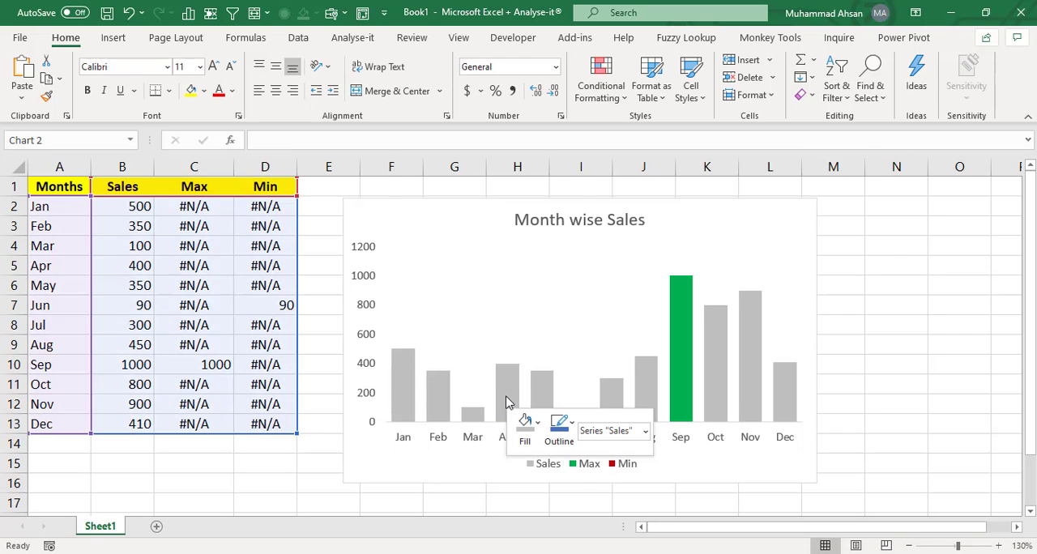
click(568, 347)
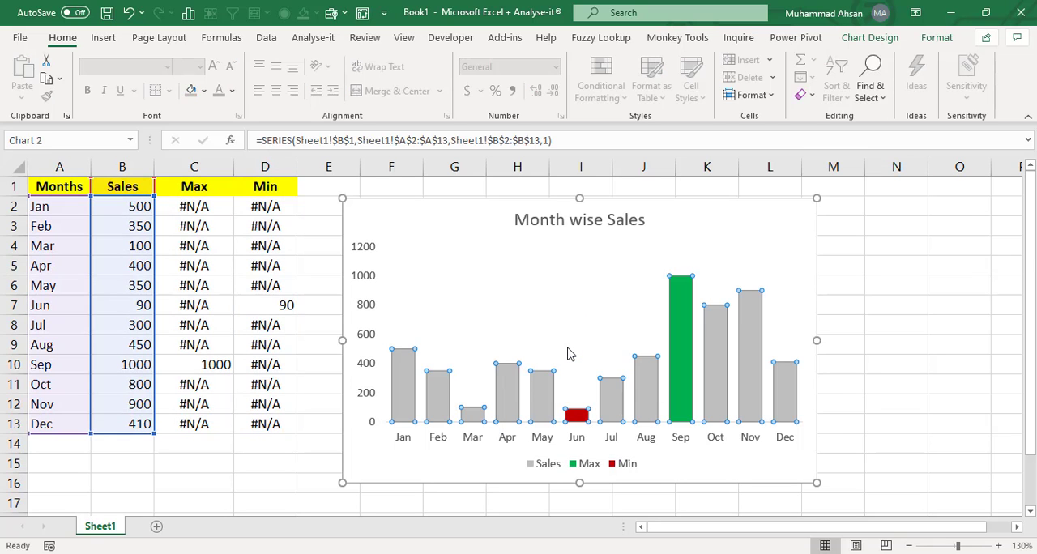
click(918, 363)
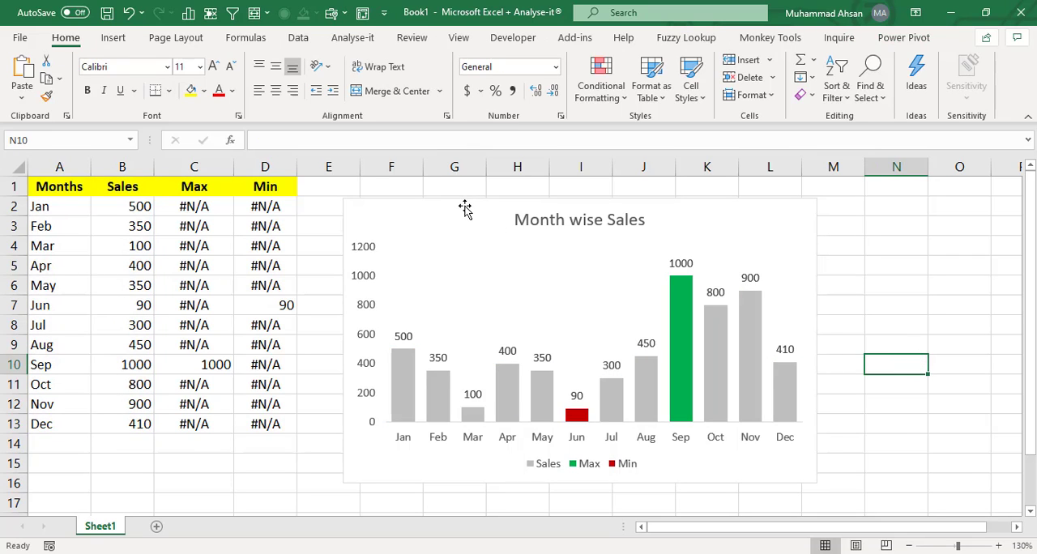
- Shift the chart slightly right and delete its legend
drag(465, 206, 483, 205)
click(344, 302)
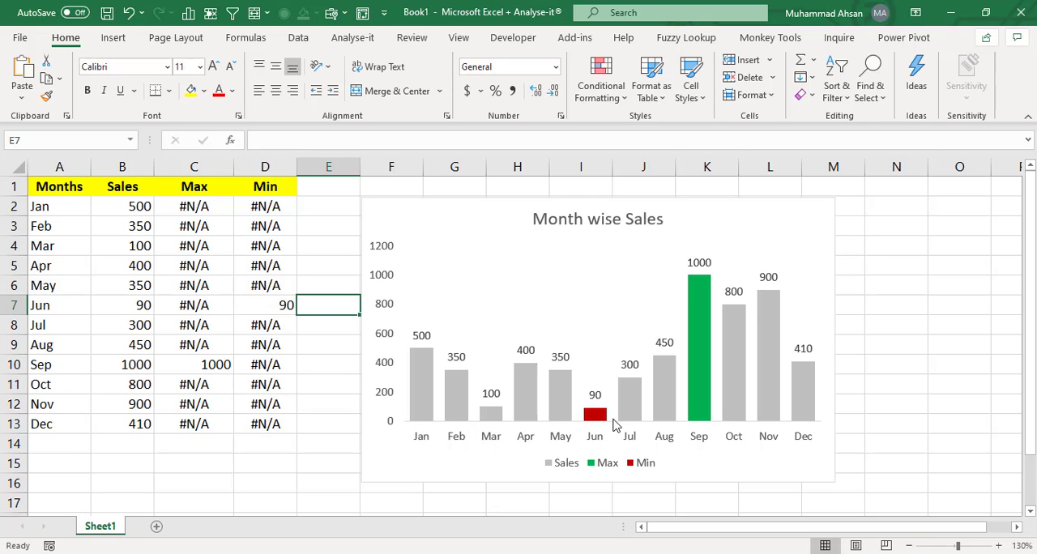
click(619, 461)
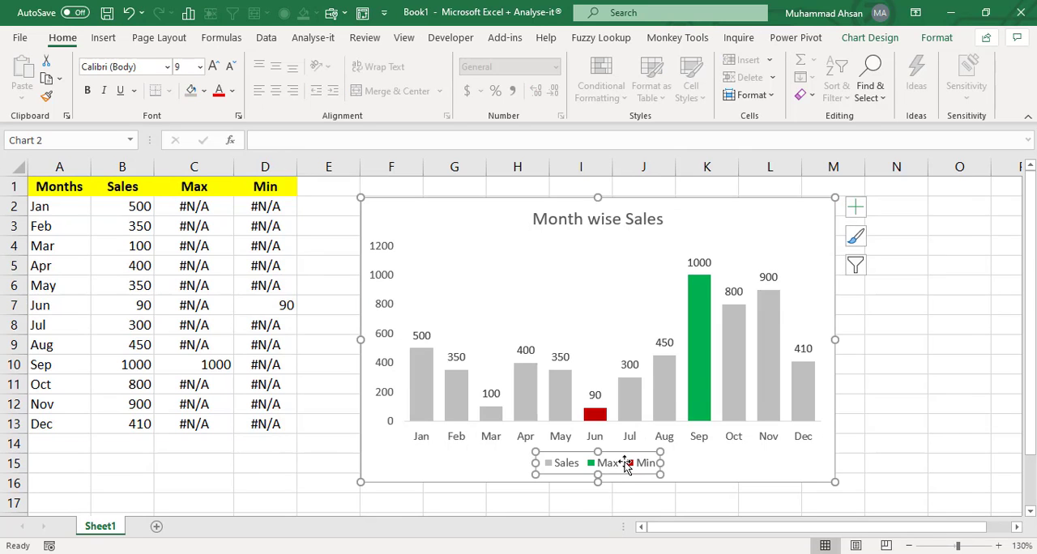
key(Delete)
- Paste a copy of the chart and place it beside the original
scroll(586, 198, down, 2)
click(813, 219)
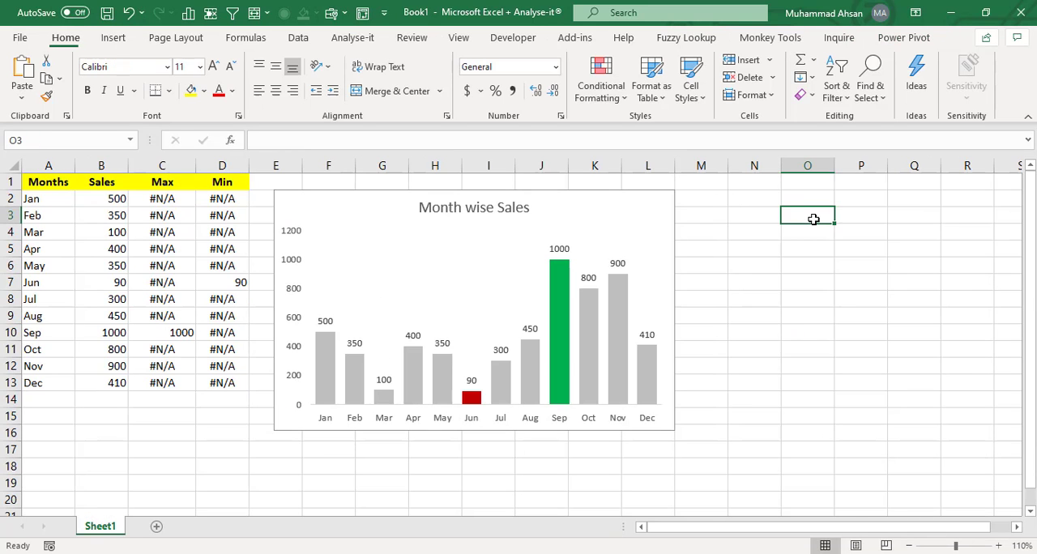
key(ctrl+v)
drag(815, 209, 715, 195)
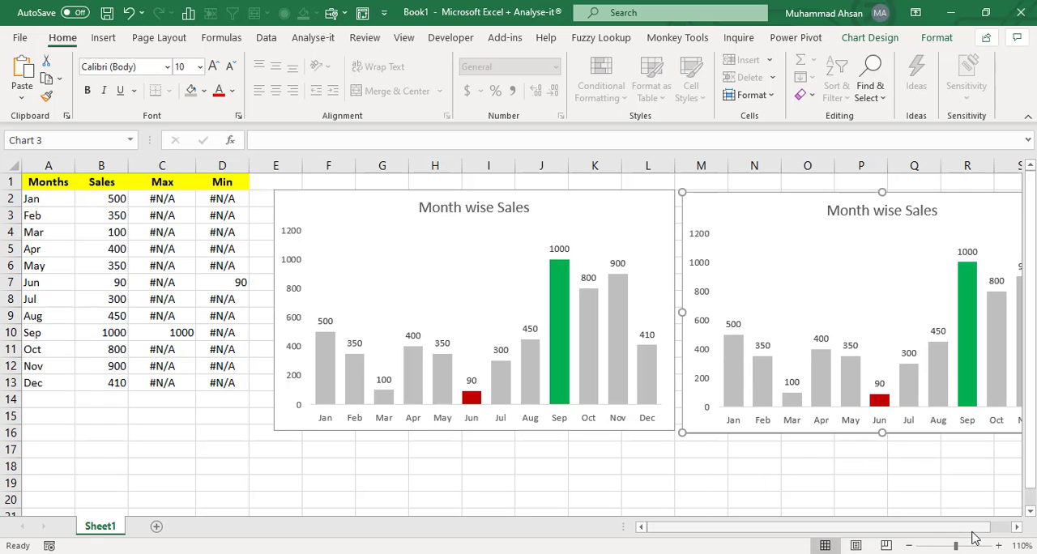
- Change the copied chart's type to Line
drag(977, 532, 1009, 531)
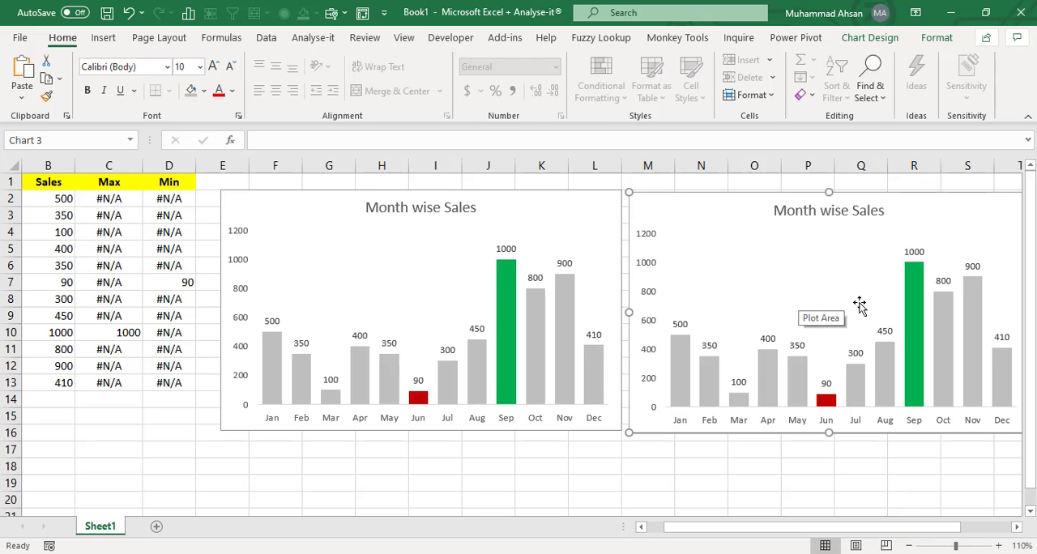
right_click(761, 248)
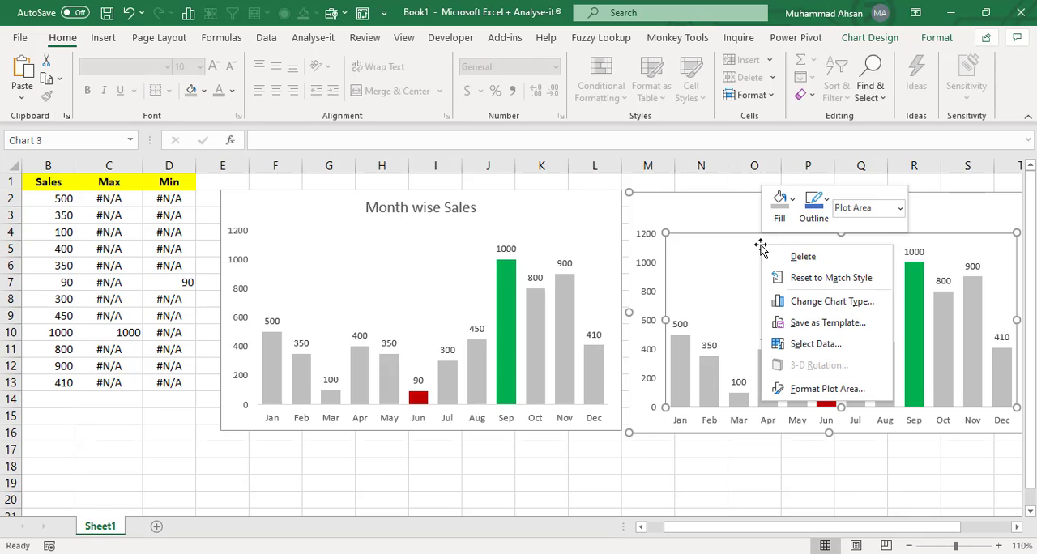
click(833, 305)
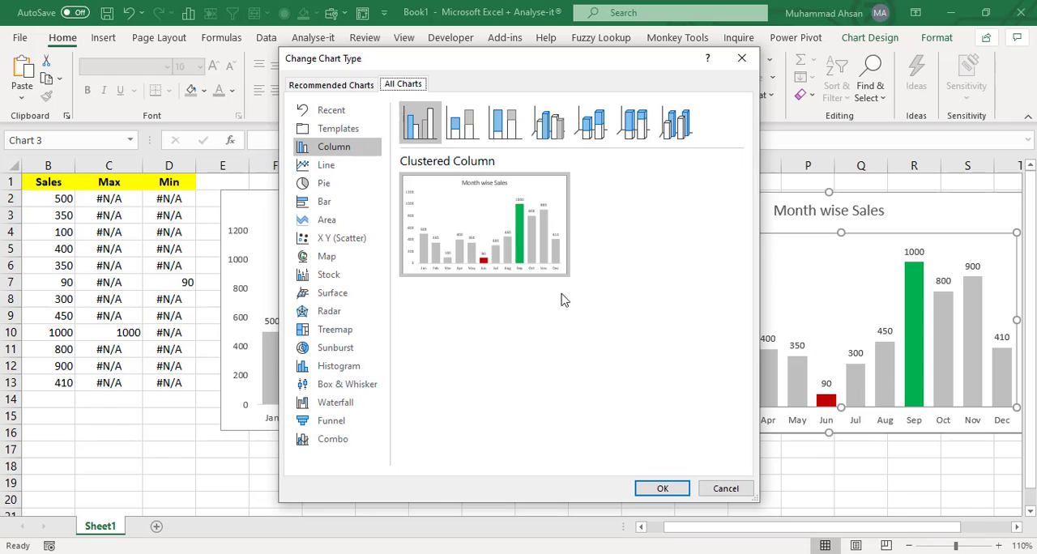
click(336, 169)
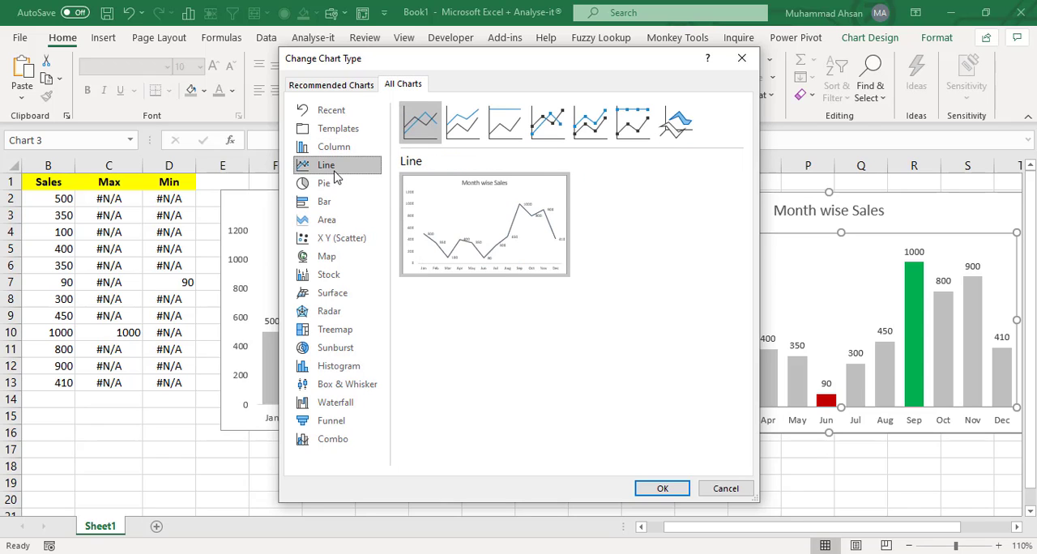
click(658, 488)
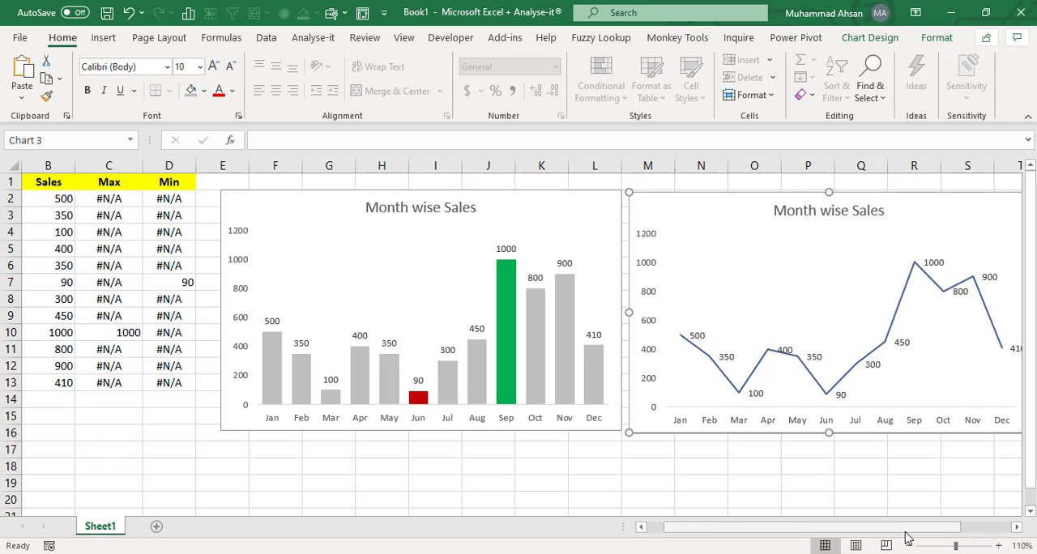
- Turn on Smoothed line for the Sales series in the line chart
drag(906, 531, 946, 529)
click(825, 367)
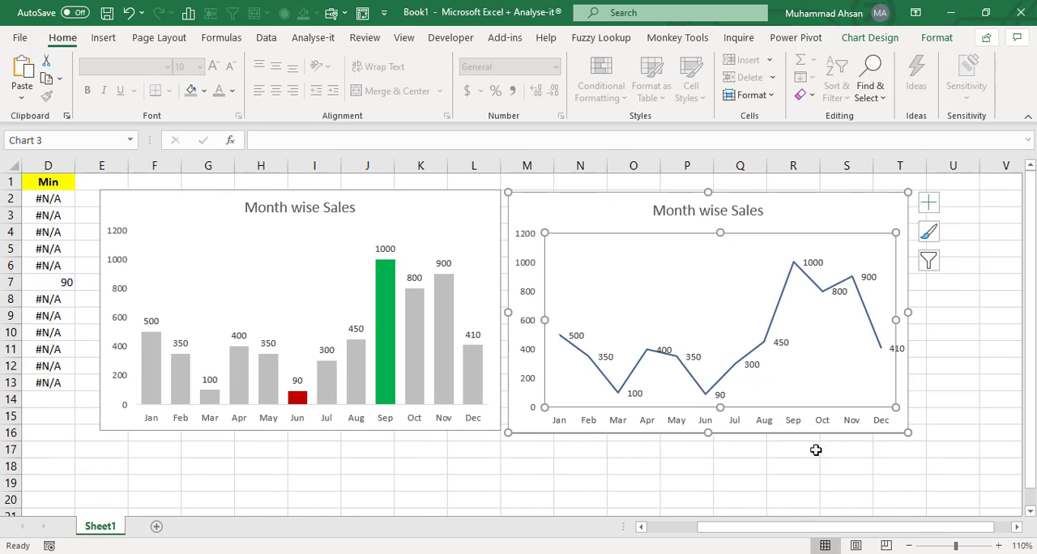
click(680, 531)
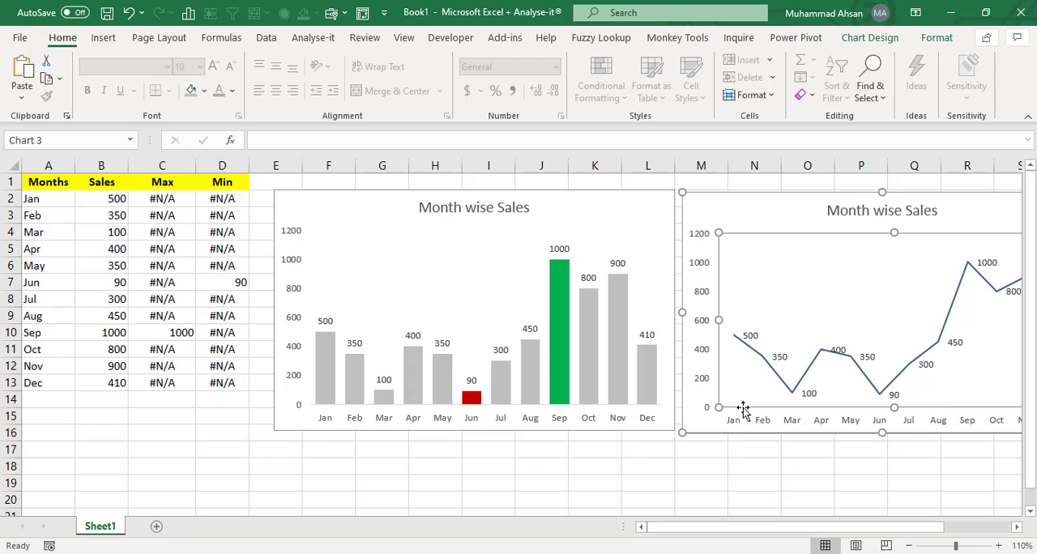
click(793, 392)
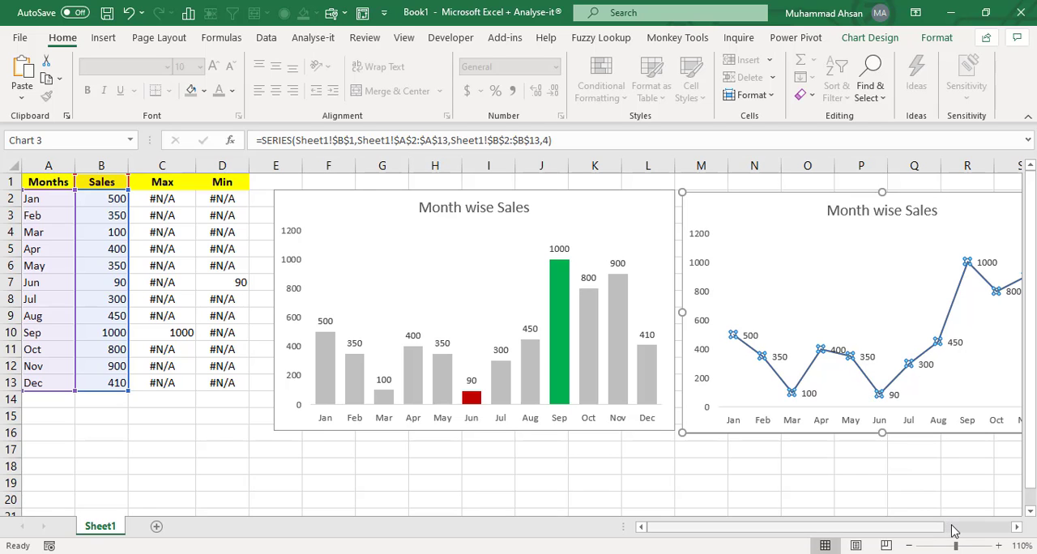
drag(954, 530, 718, 529)
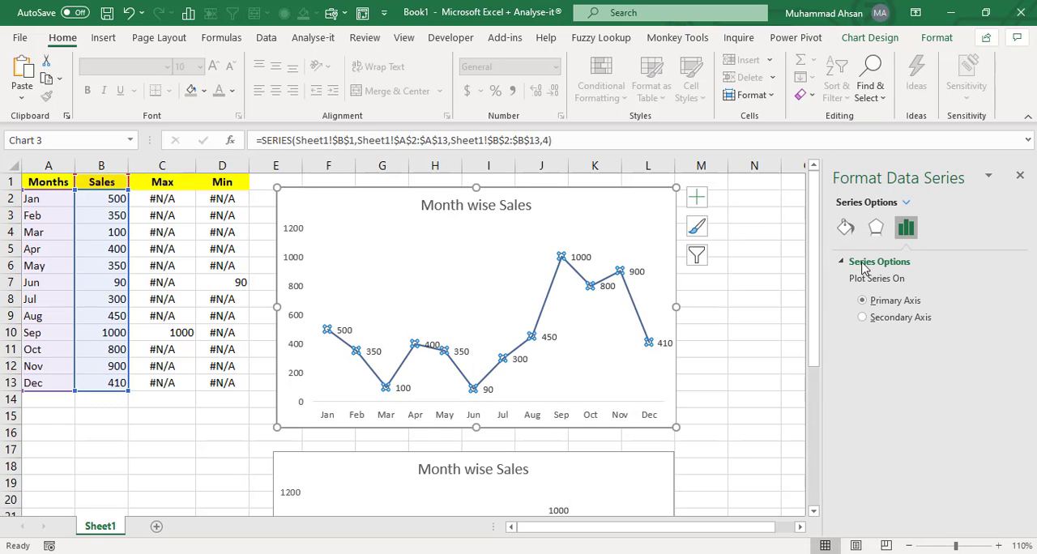
click(848, 232)
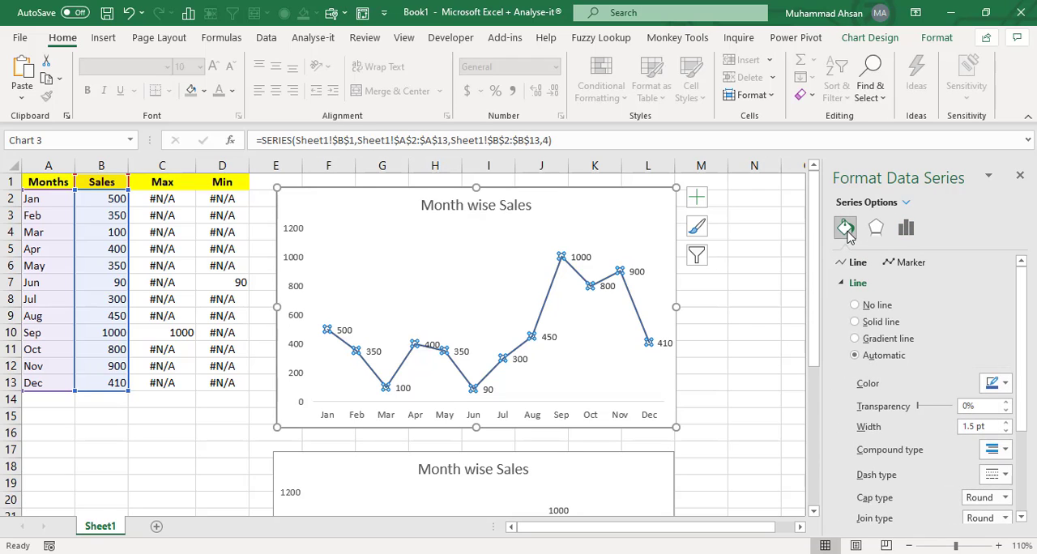
drag(1025, 358, 1030, 462)
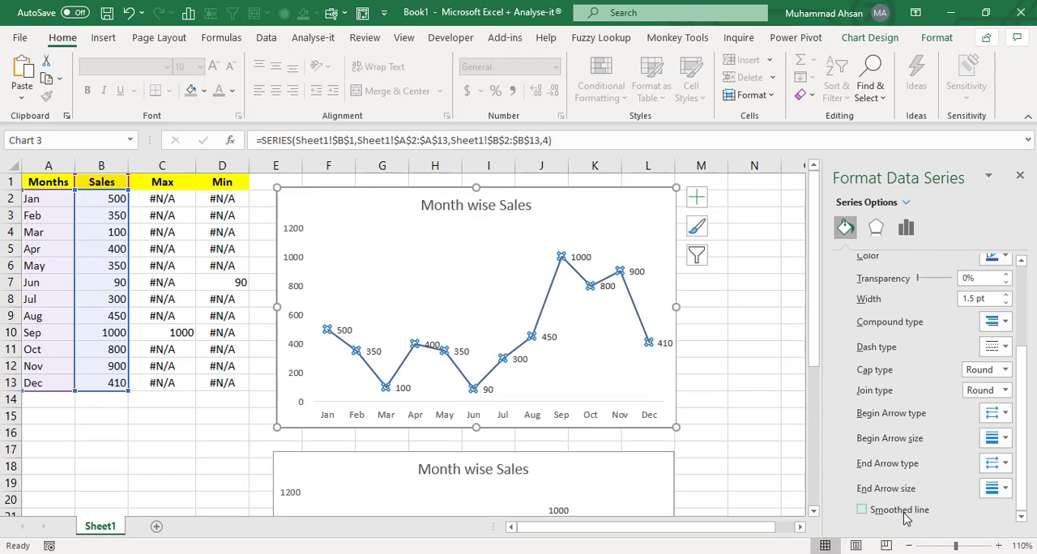
click(863, 510)
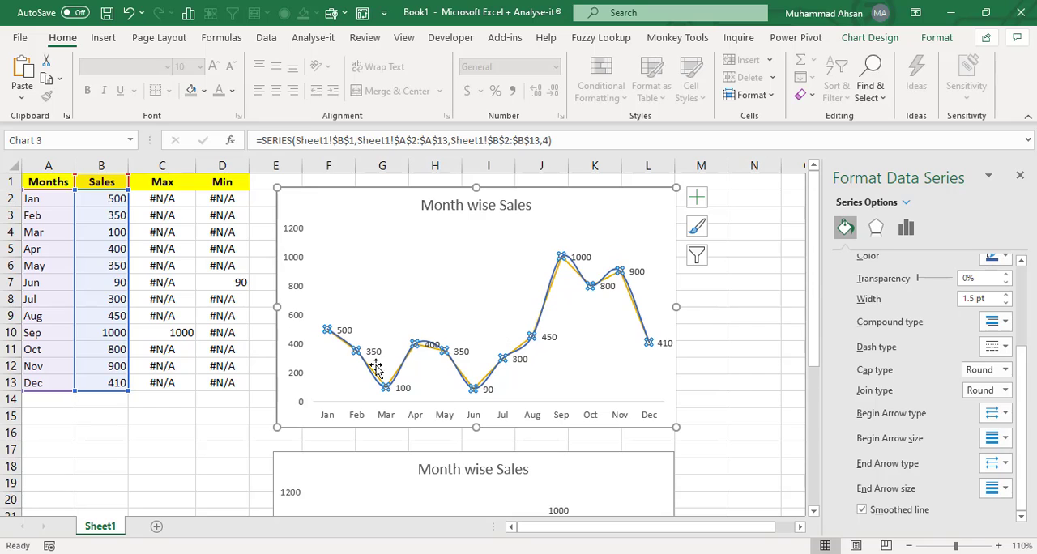
- Select the Max series and give it a built-in circle marker of size 11
click(632, 360)
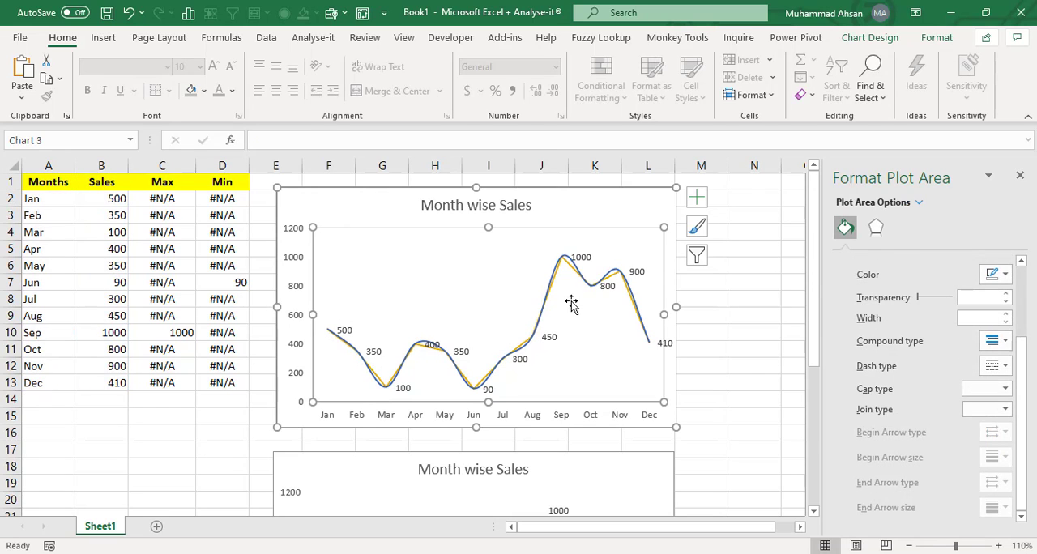
click(571, 263)
click(571, 262)
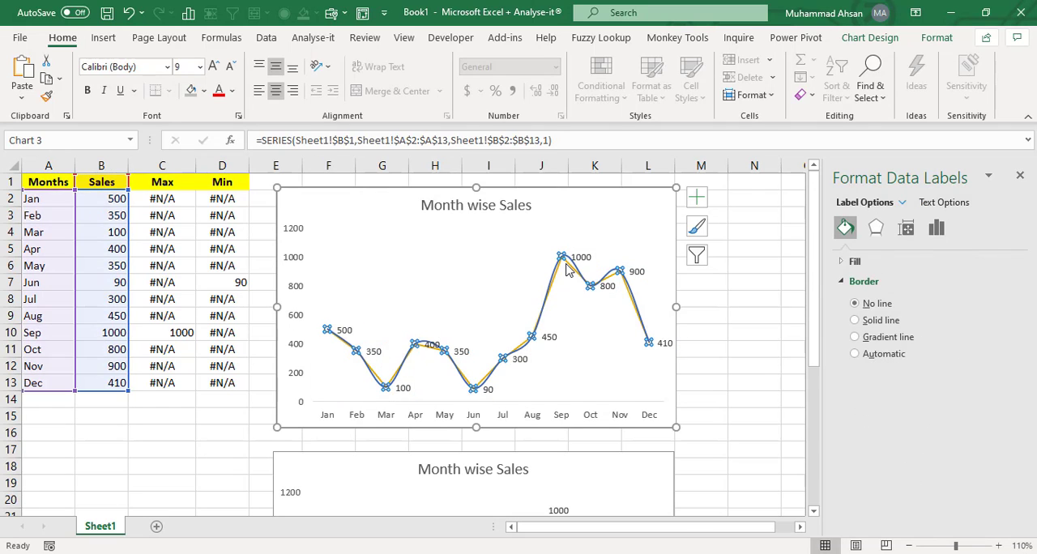
click(570, 261)
click(567, 261)
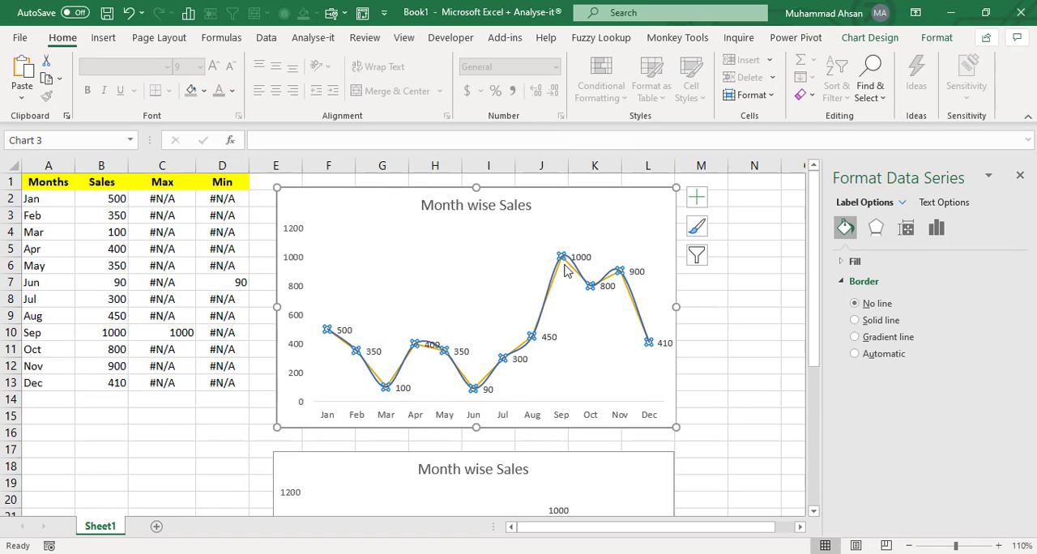
click(869, 38)
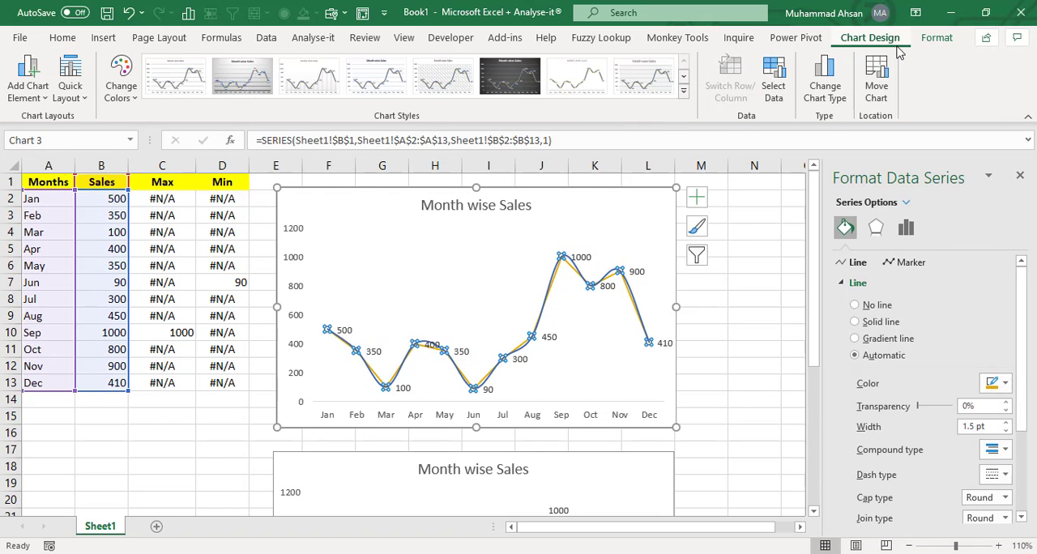
click(936, 38)
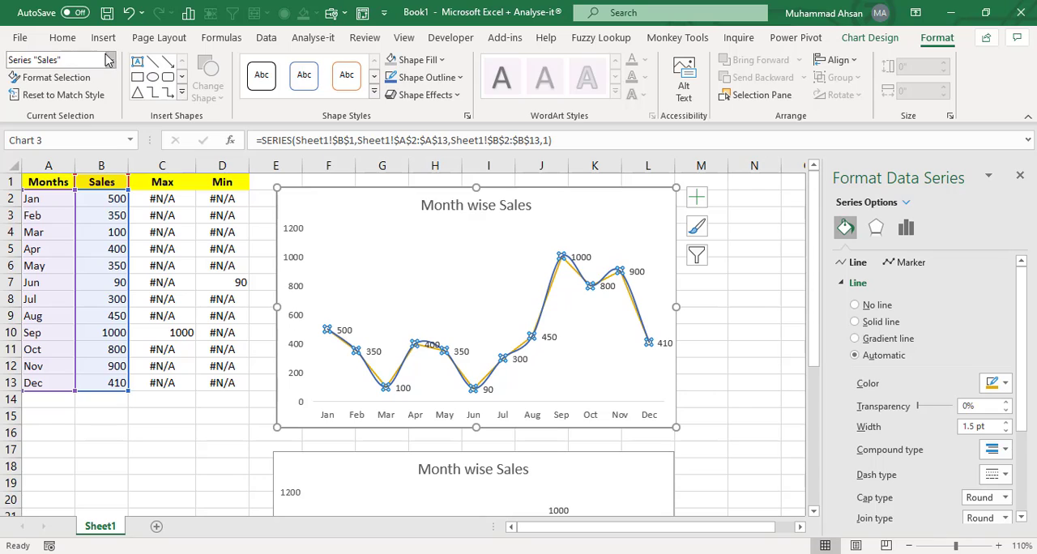
click(108, 60)
click(86, 254)
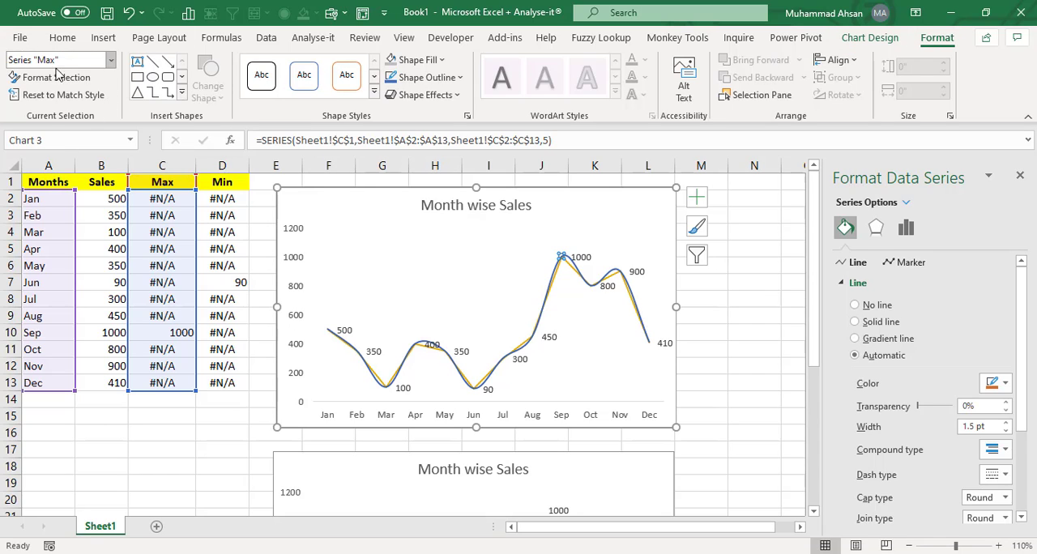
click(111, 61)
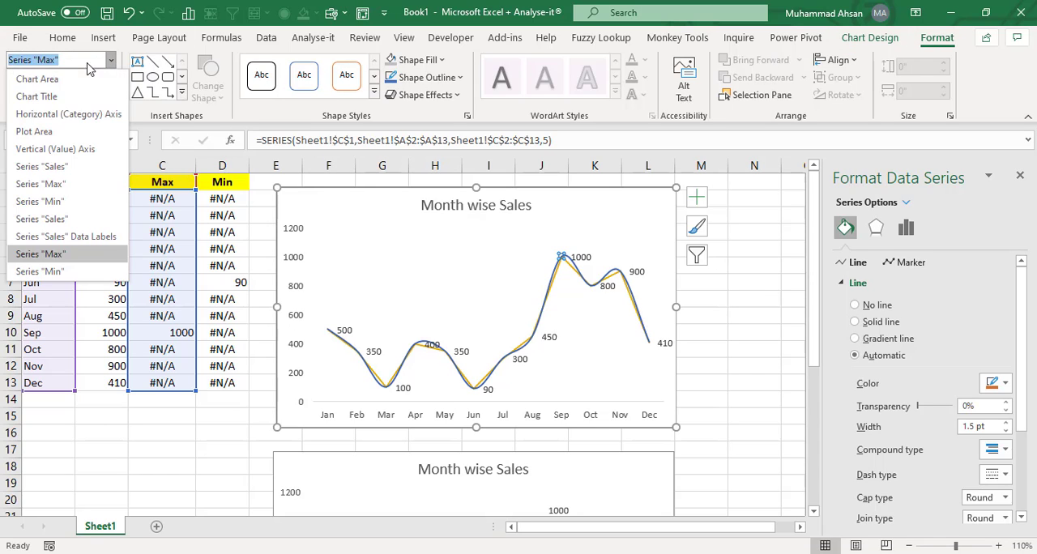
click(47, 258)
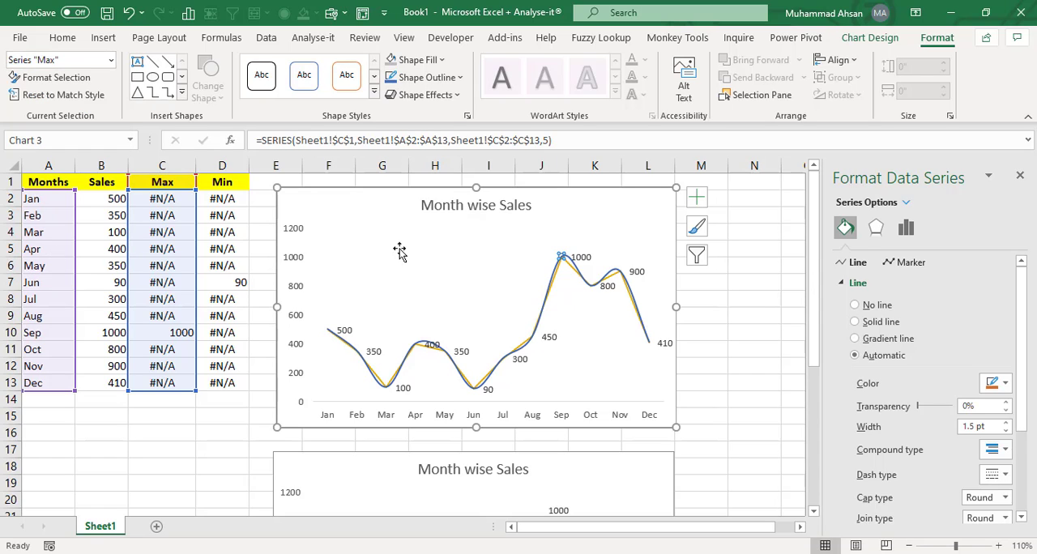
click(912, 262)
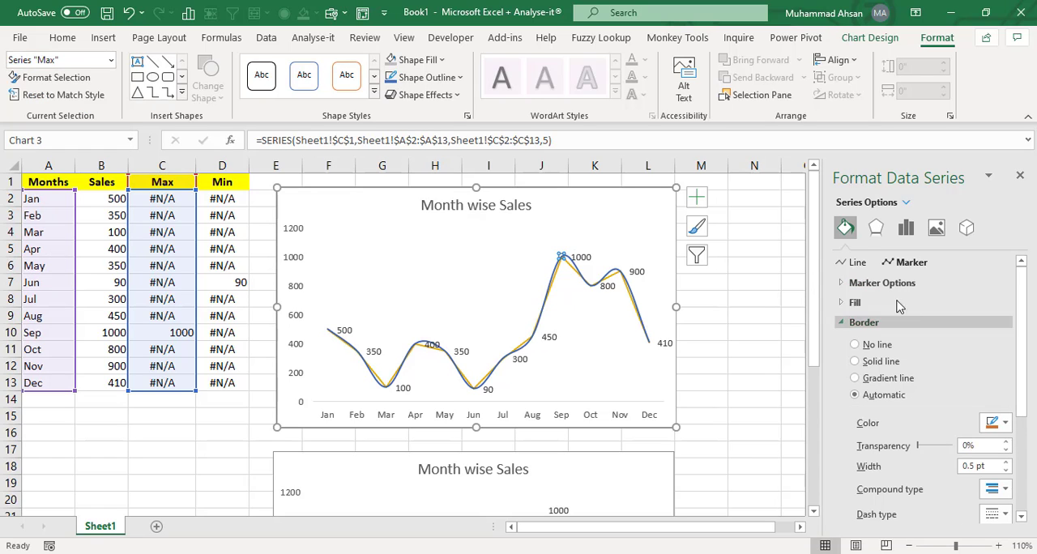
click(1005, 283)
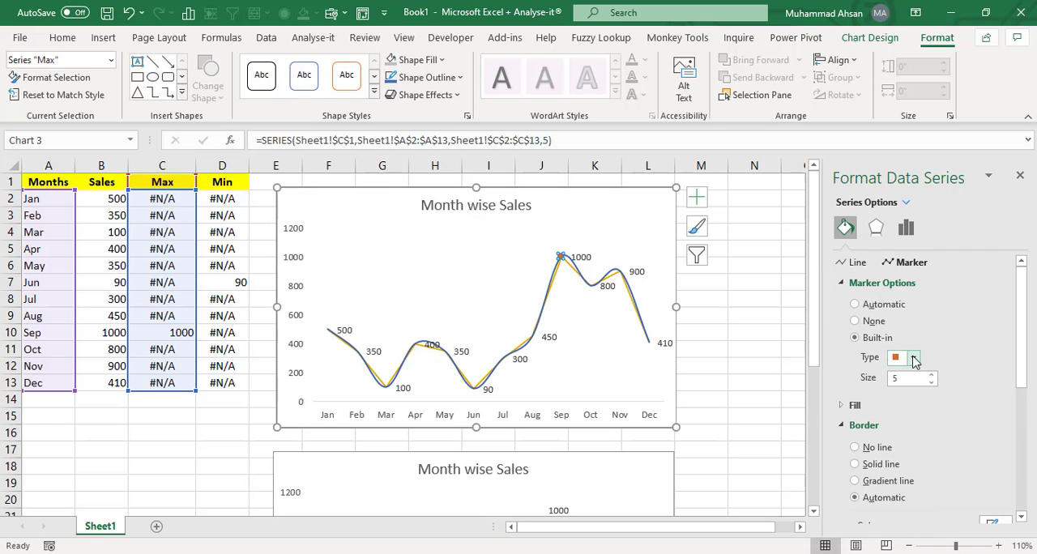
click(913, 357)
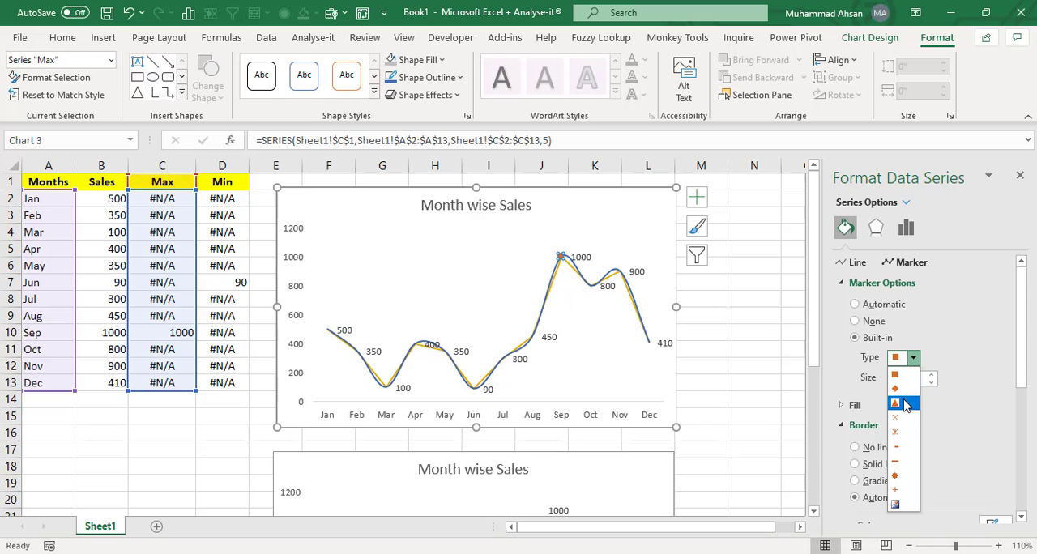
click(897, 475)
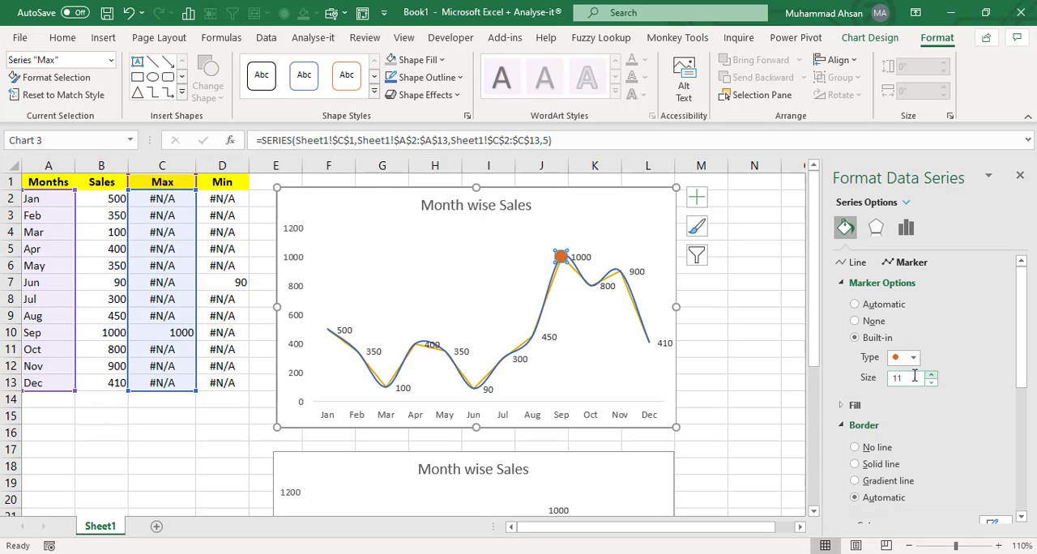
- Fill the Max series marker with a solid green colour
click(857, 406)
drag(1024, 350, 1025, 403)
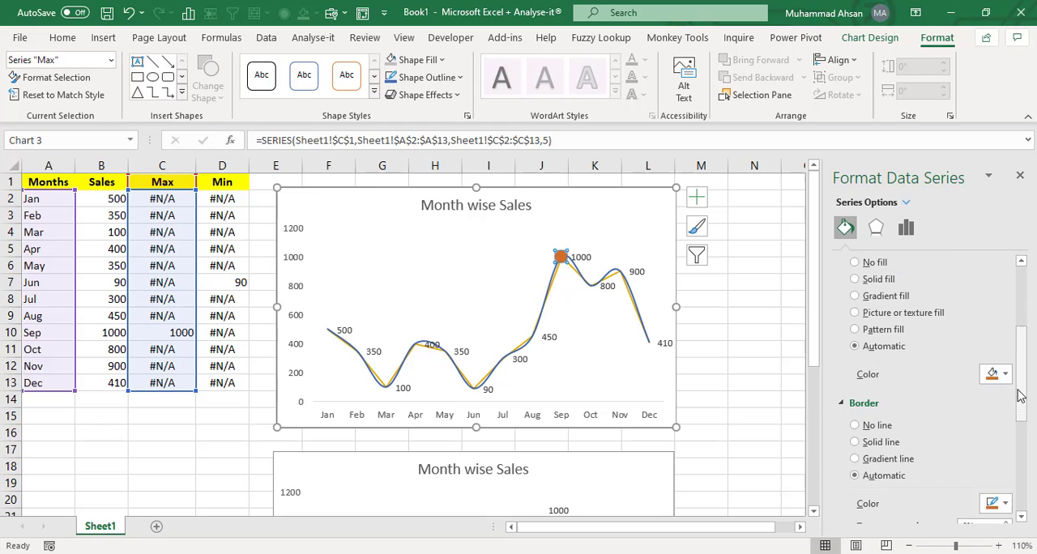
click(1003, 374)
click(1027, 414)
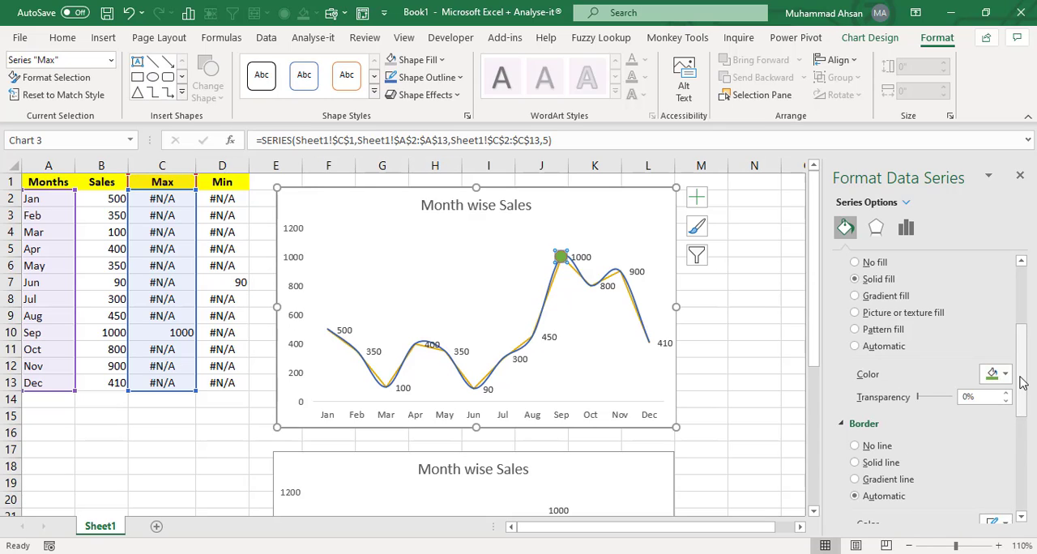
drag(1022, 384, 1024, 422)
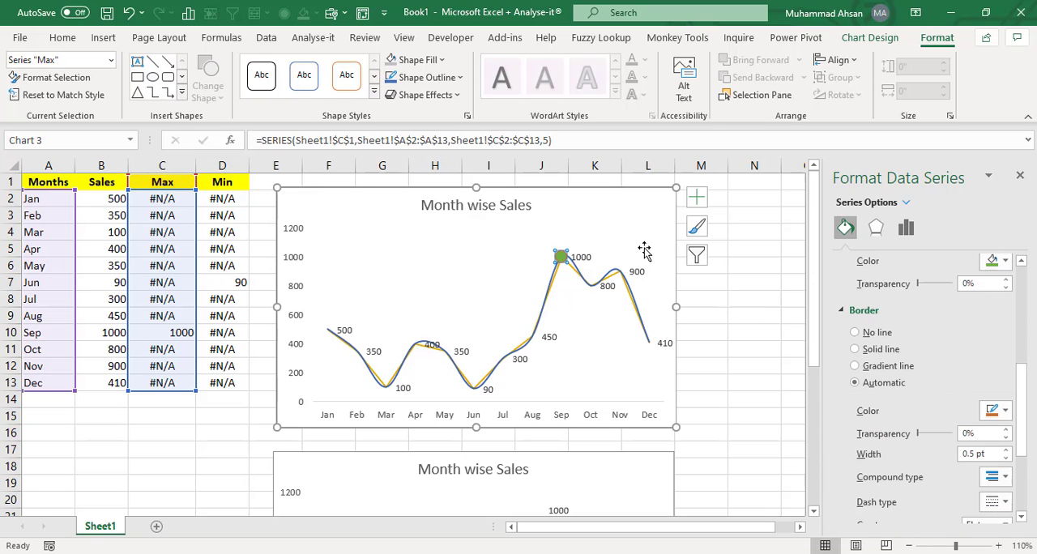
click(630, 196)
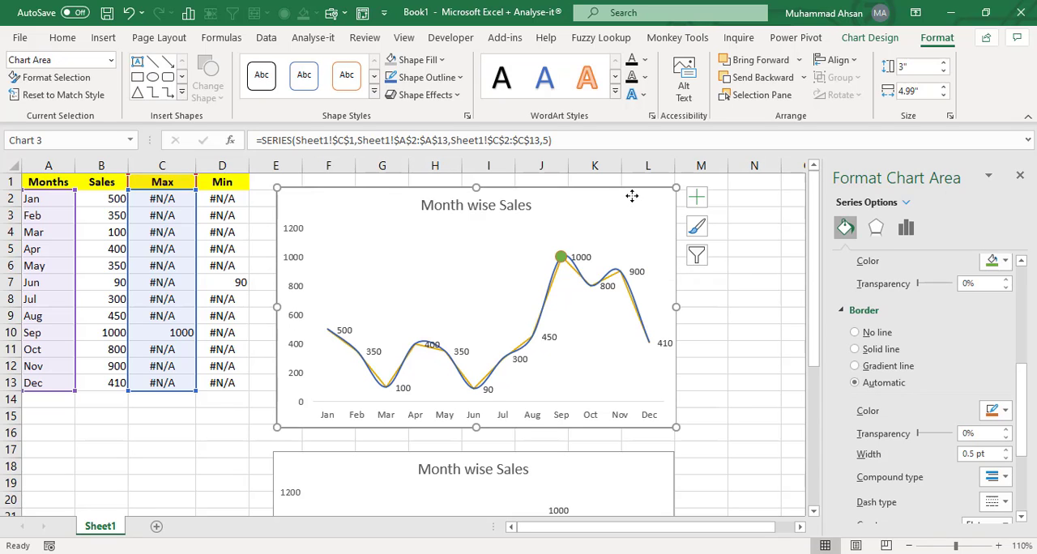
- Select the Min series and give it a built-in circle marker of size 11
click(111, 60)
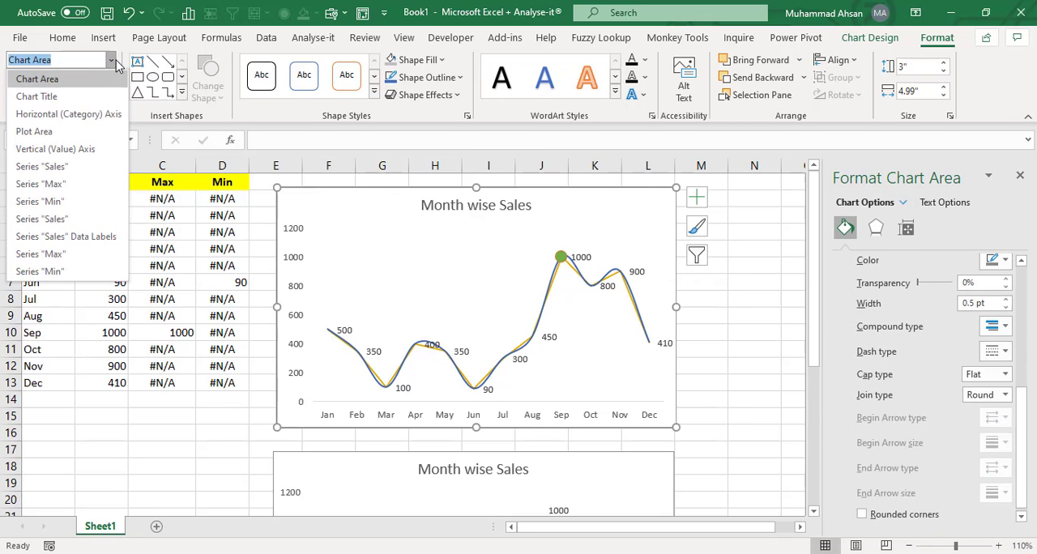
click(85, 273)
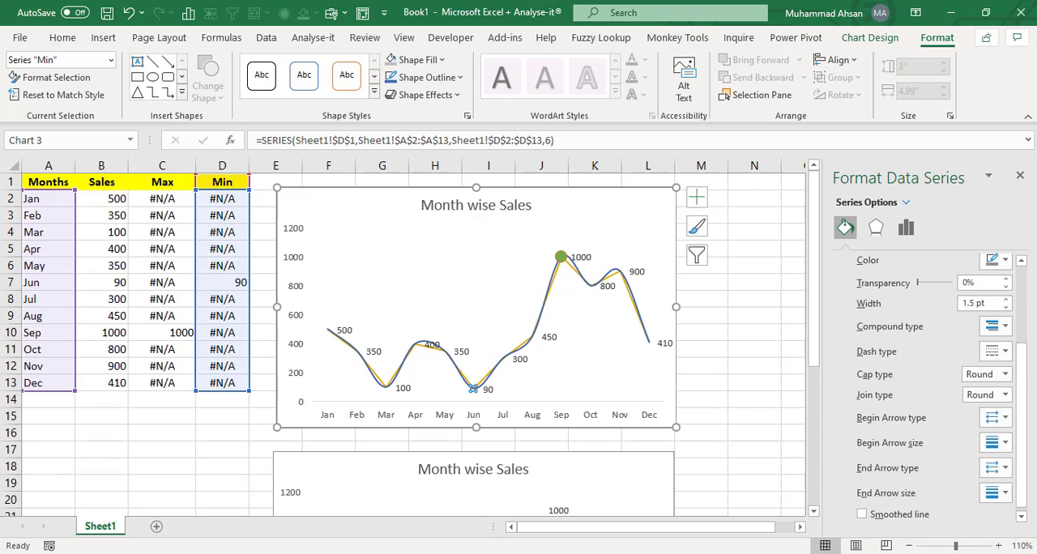
scroll(1026, 341, up, 3)
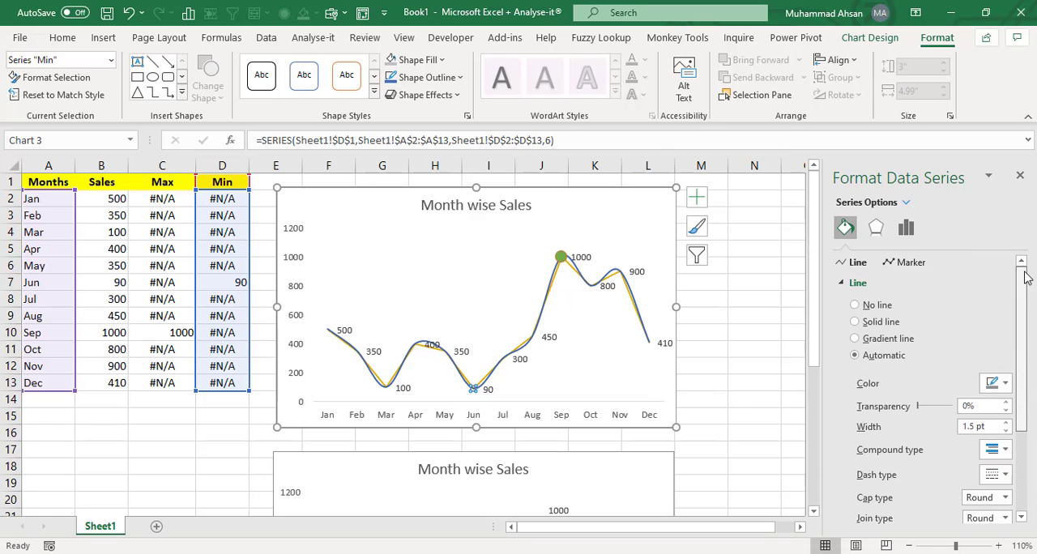
click(911, 262)
click(882, 283)
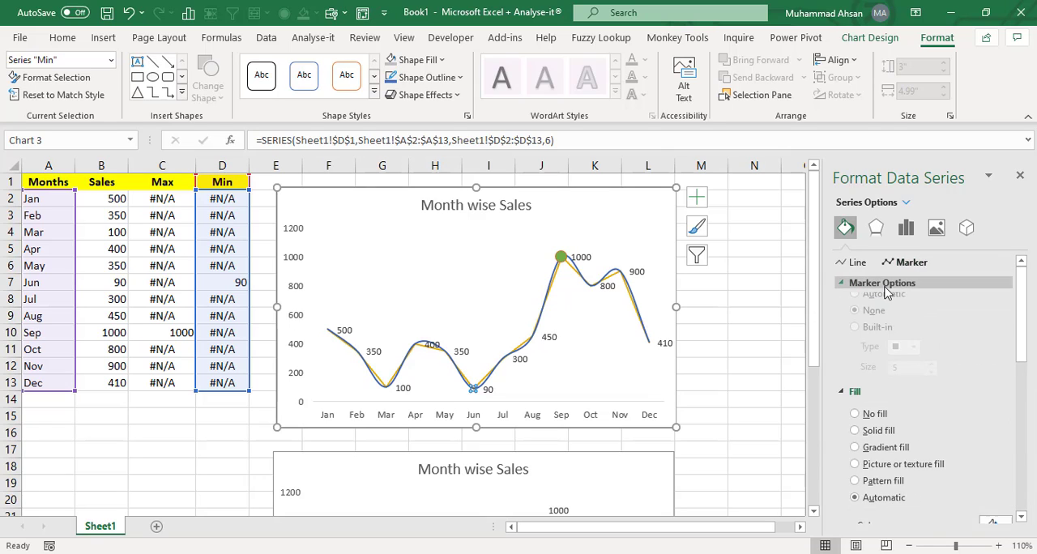
click(869, 339)
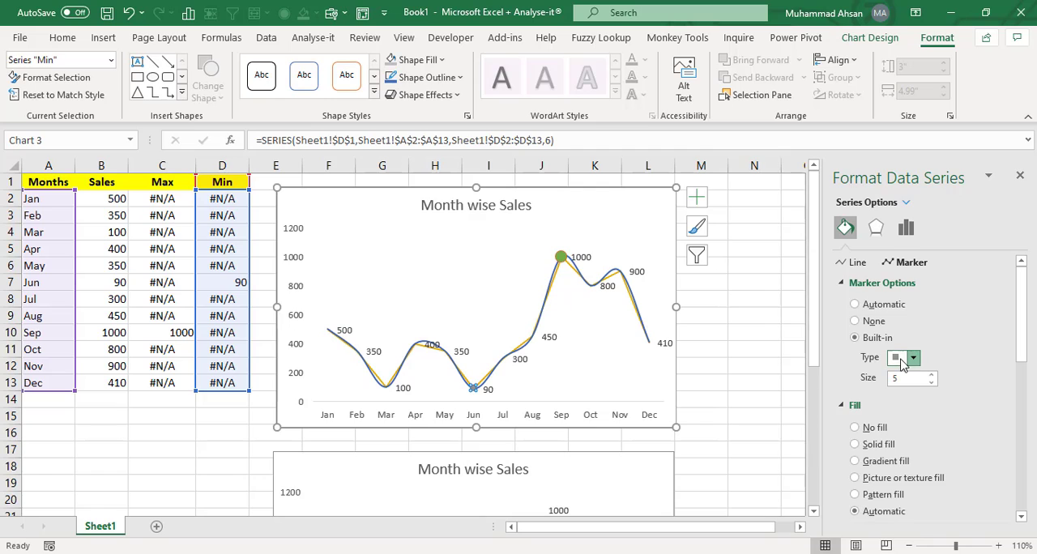
click(913, 358)
click(901, 475)
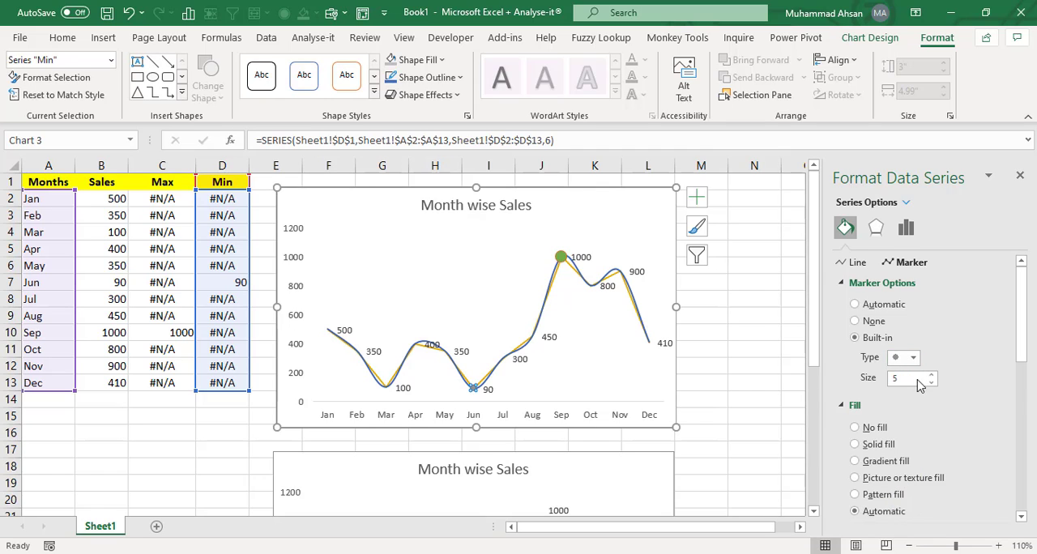
drag(907, 378, 852, 376)
key(Return)
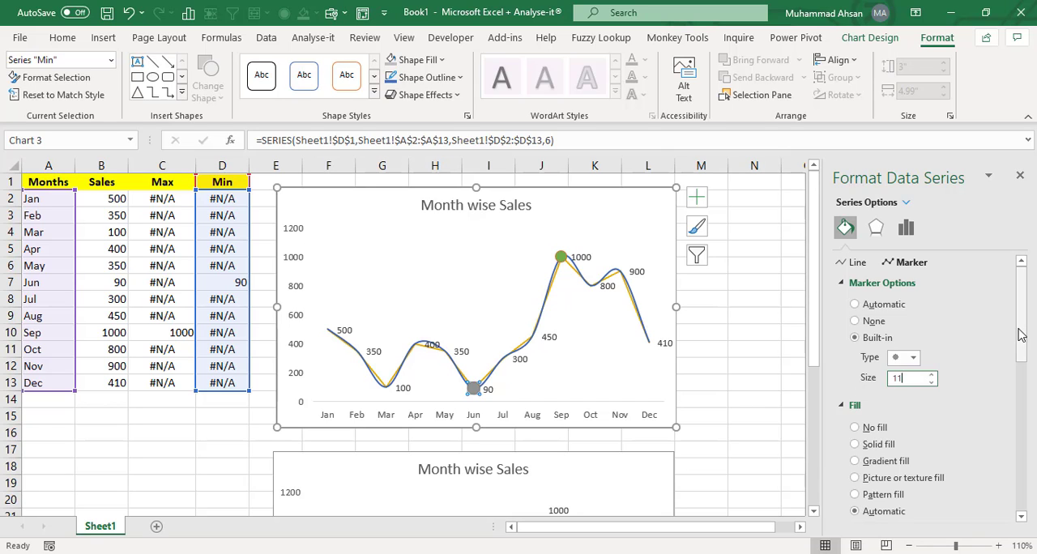
- Fill the Min series marker with solid red from the standard colours
drag(1021, 326, 1026, 385)
click(878, 273)
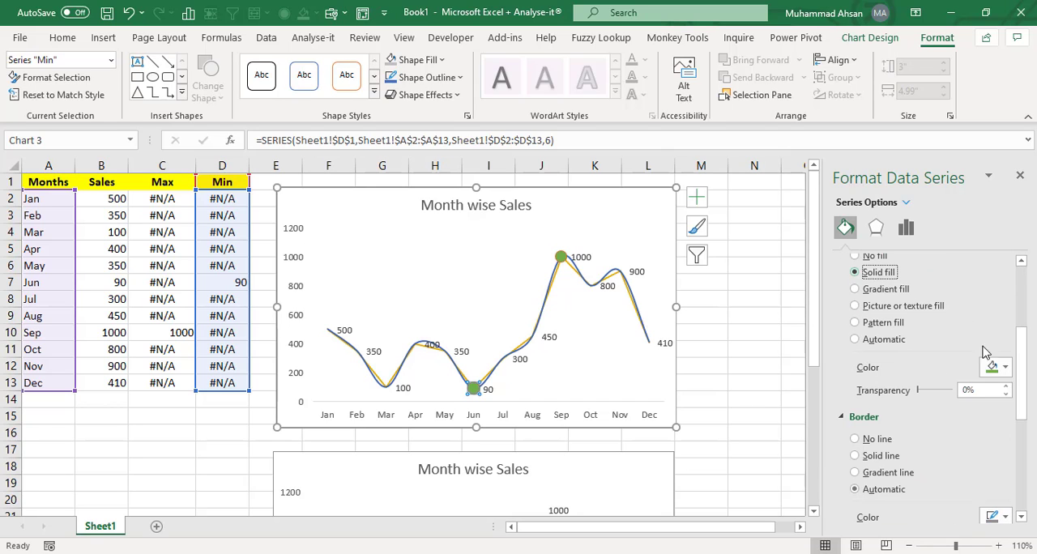
click(995, 367)
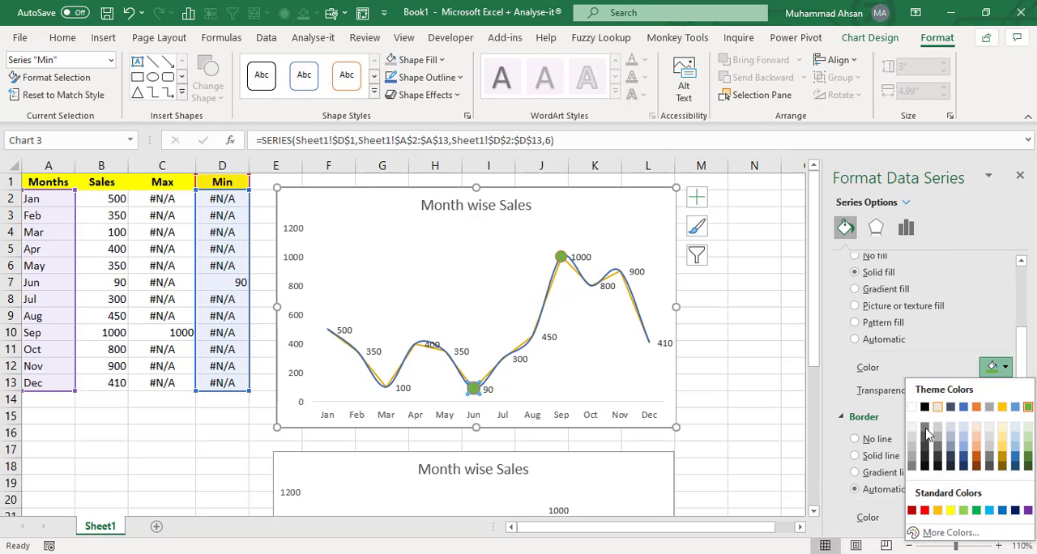
click(924, 510)
mouse_move(1023, 413)
mouse_down()
mouse_move(1028, 502)
mouse_move(1028, 331)
mouse_up()
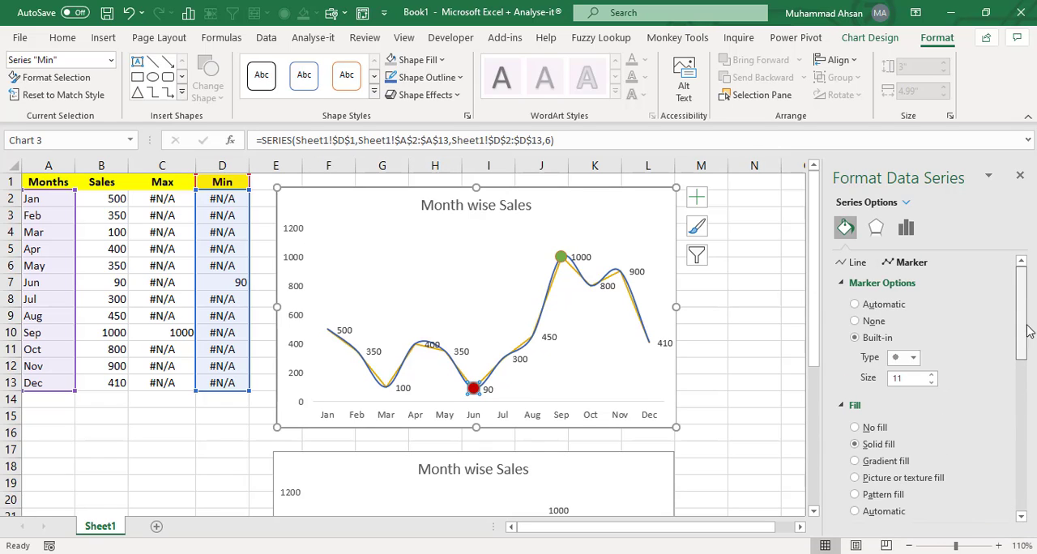
- Close the formatting pane and move the column chart beside the line chart
click(727, 332)
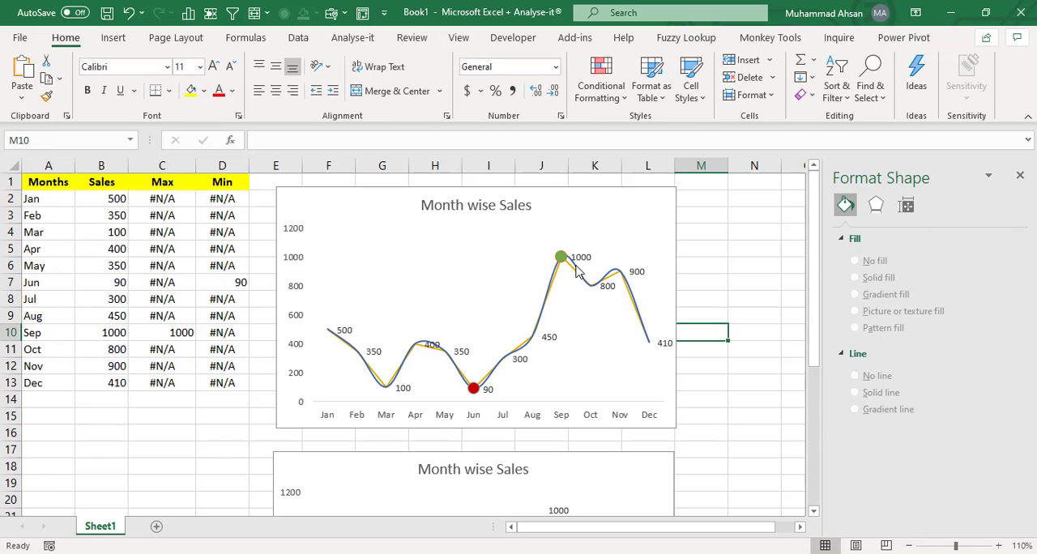
click(522, 350)
click(716, 292)
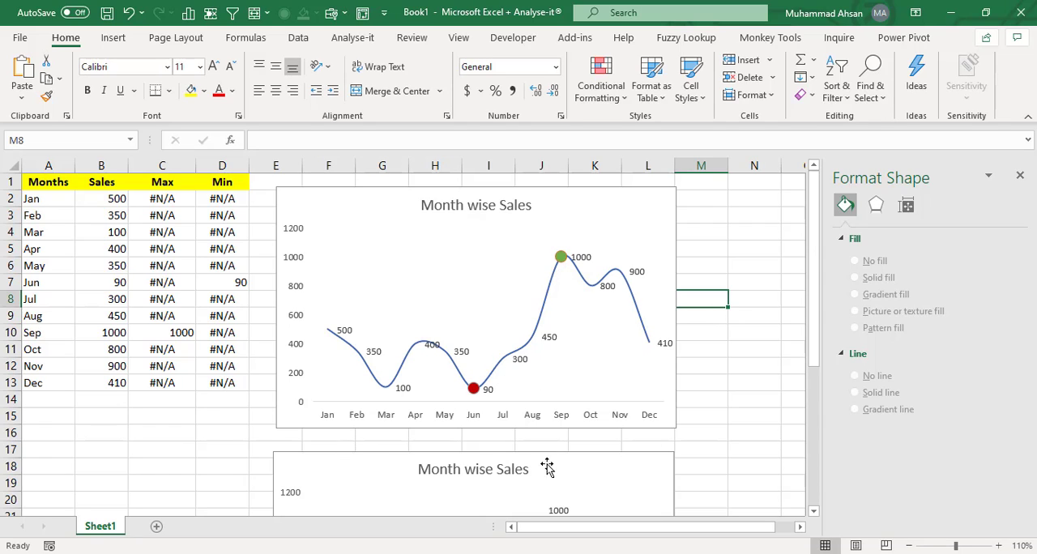
click(909, 546)
click(909, 546)
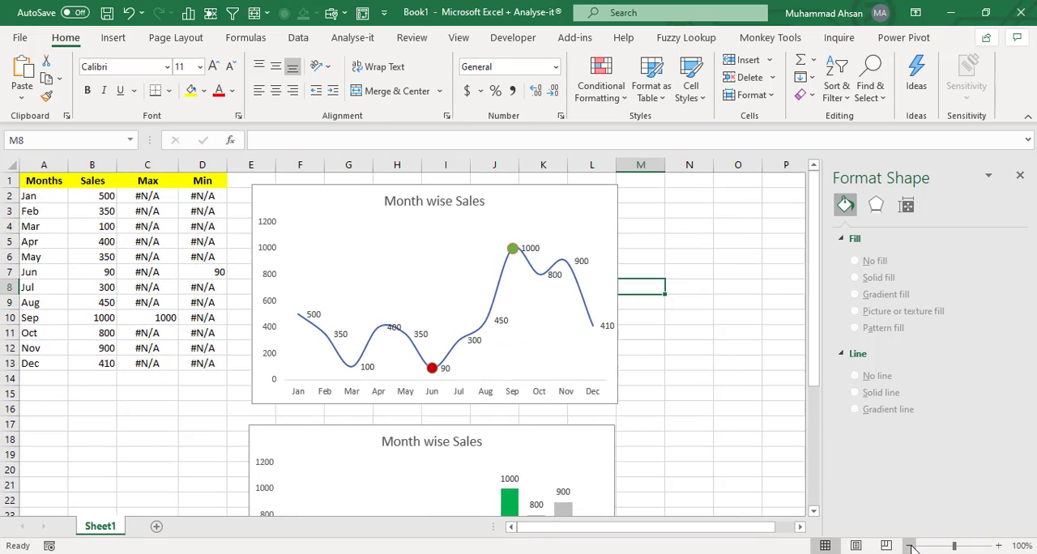
click(1021, 175)
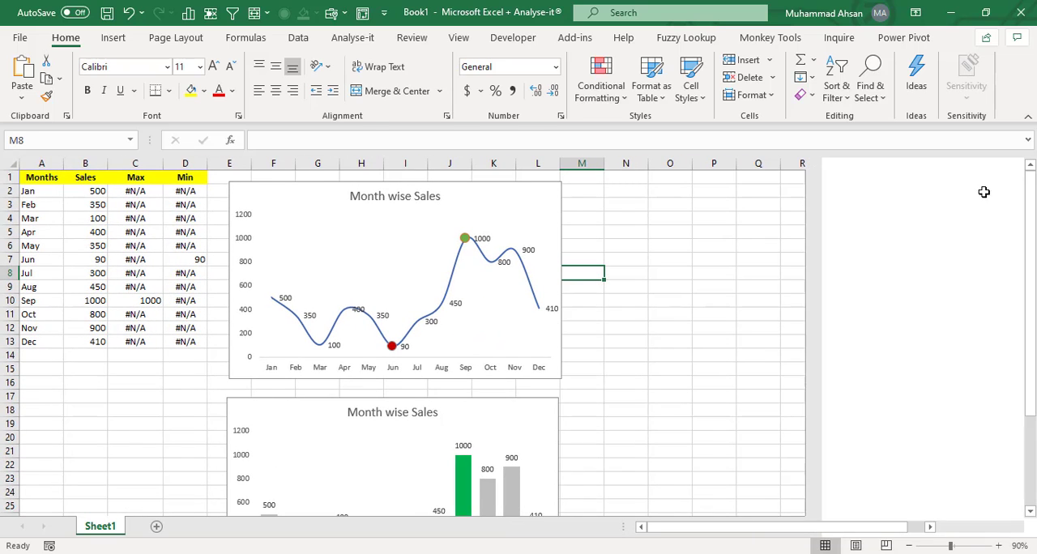
drag(498, 401, 712, 313)
drag(769, 267, 833, 188)
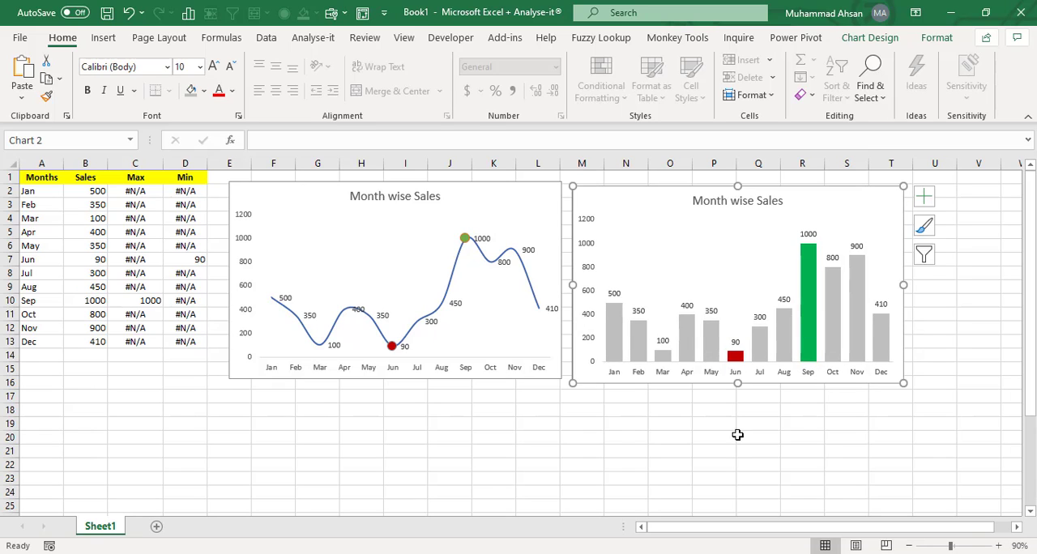
click(718, 447)
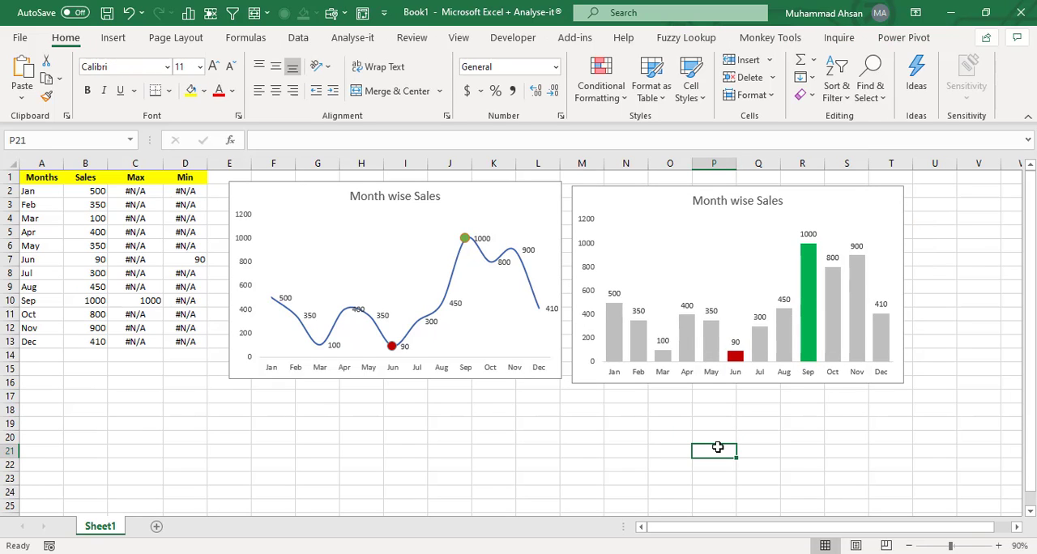